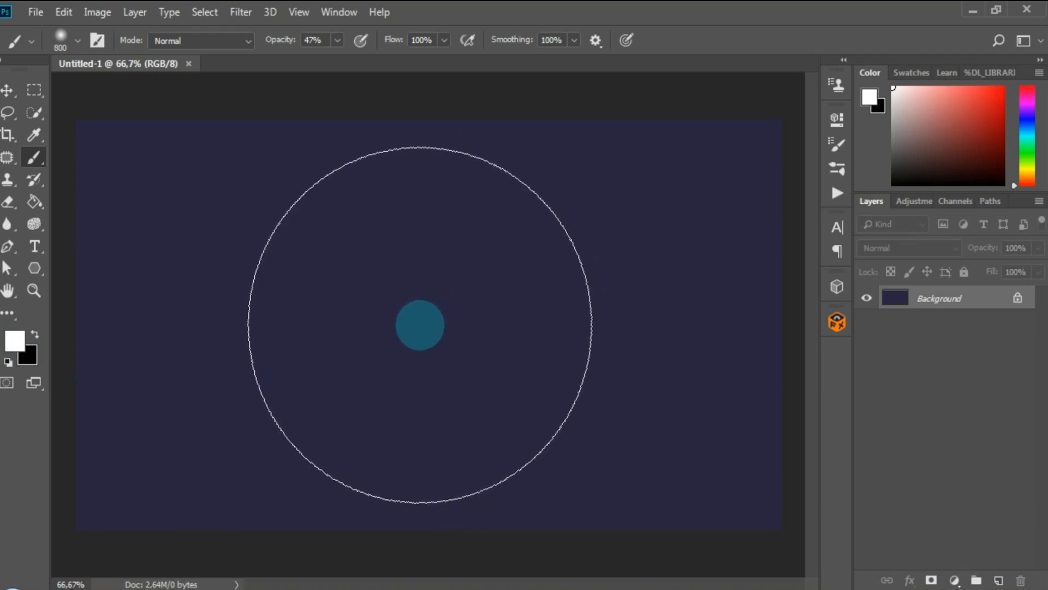
Paint a soft white glow at the canvas centre with an 800 px brush at 47% opacity
click(420, 325)
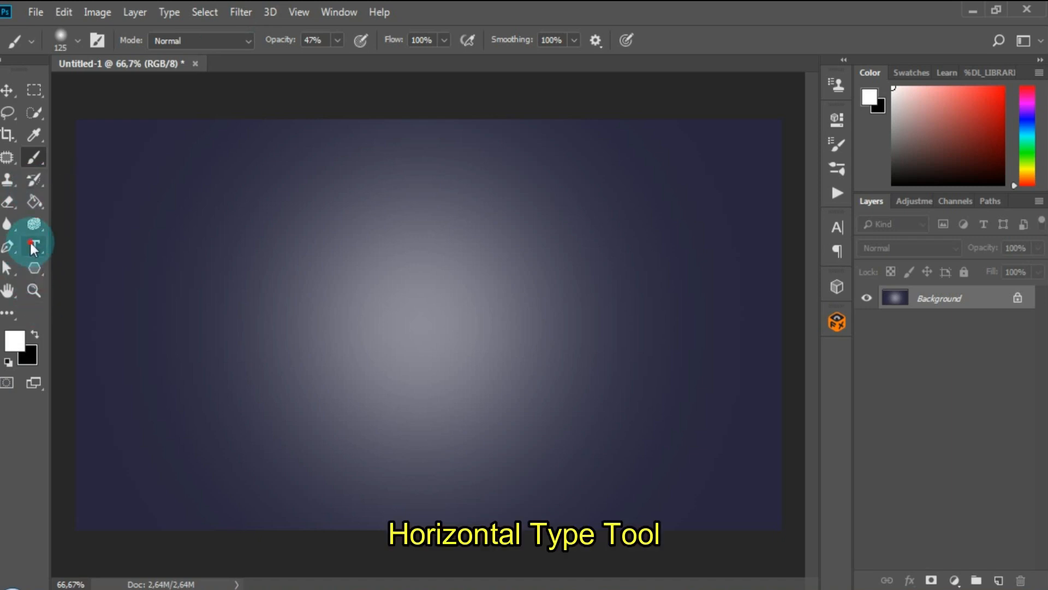
Add the horizontal text "Qwigley" near the canvas centre in the Qwigley font, 100 pt, coloured black (000000)
click(34, 247)
click(195, 40)
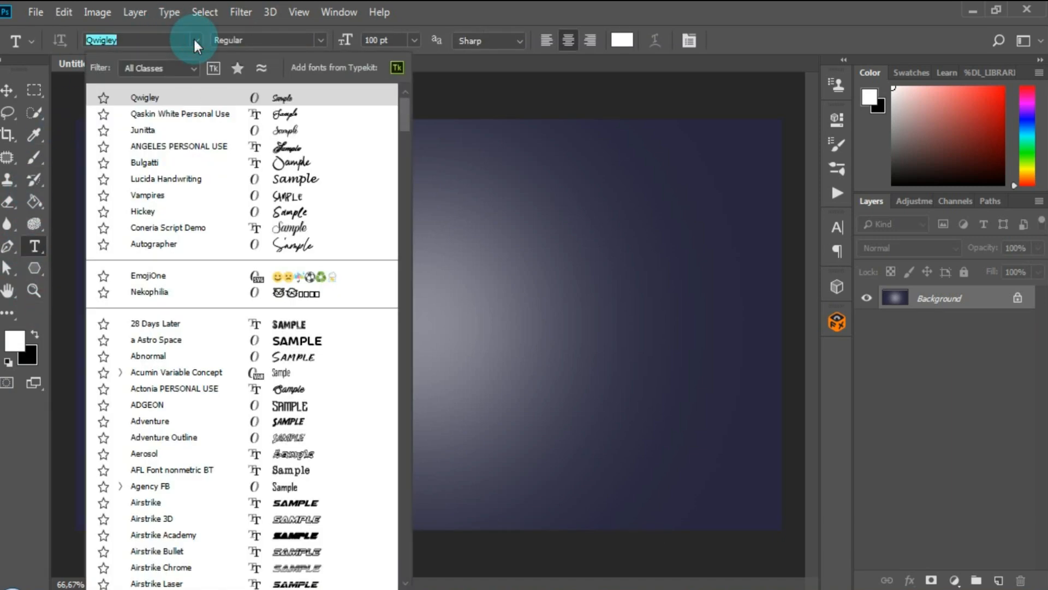
click(539, 2)
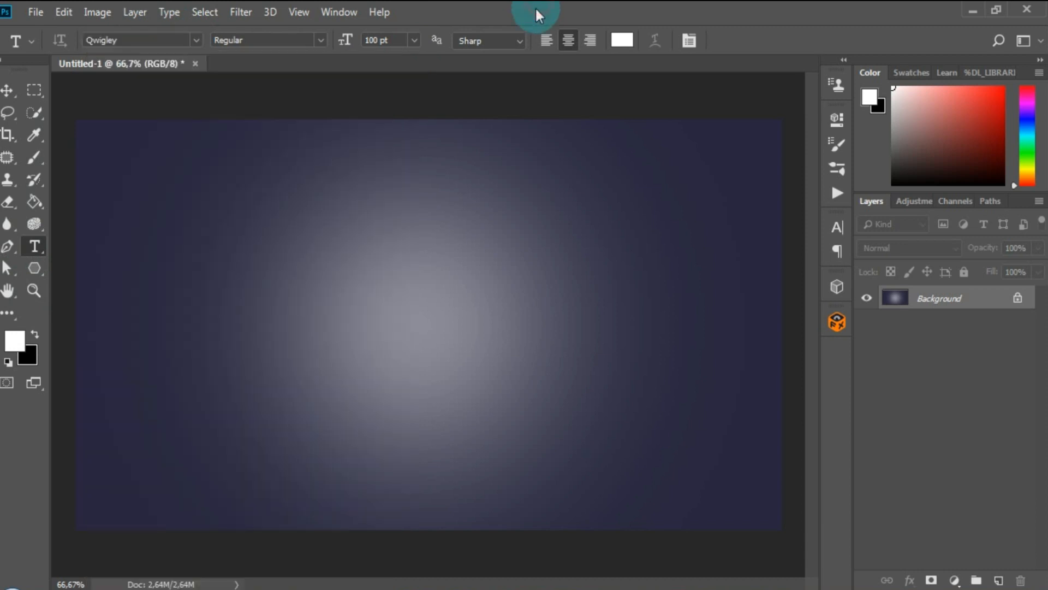
click(387, 346)
click(621, 40)
drag(679, 267, 580, 430)
click(993, 190)
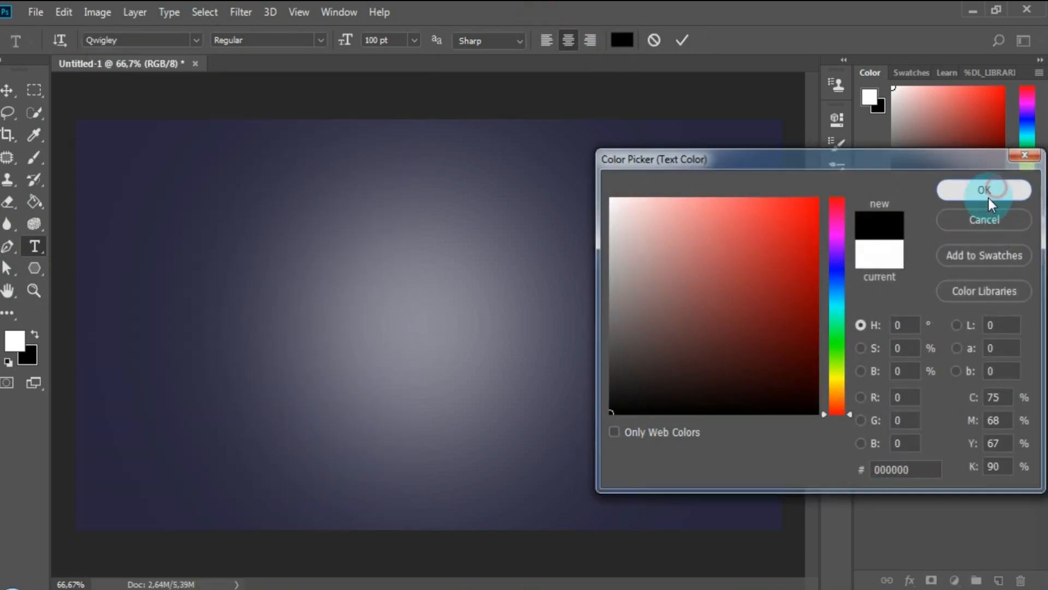
text(Q)
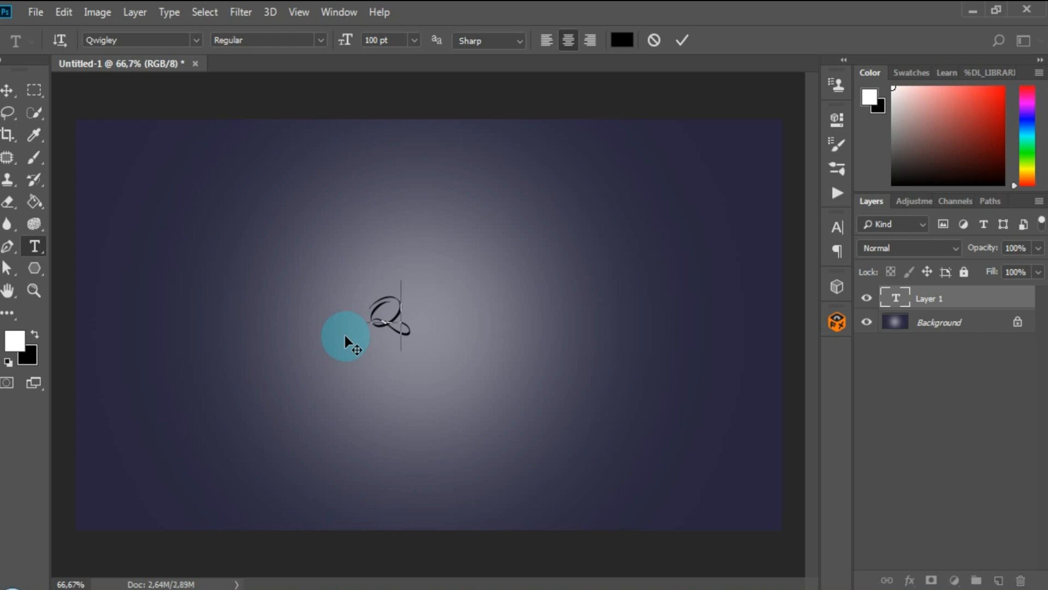
text(wigley)
click(682, 40)
Enlarge the Qwigley text to about 296% width and 317% height, centred on the canvas at X 640, Y 360 px
click(9, 89)
key(ctrl+t)
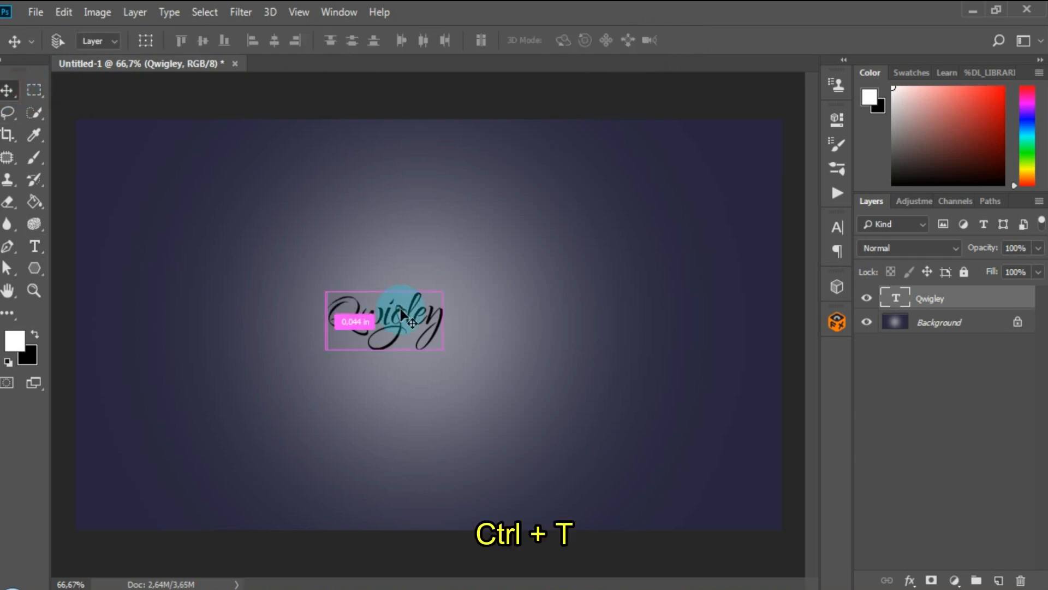
drag(443, 291, 554, 202)
drag(326, 349, 206, 424)
drag(529, 313, 571, 323)
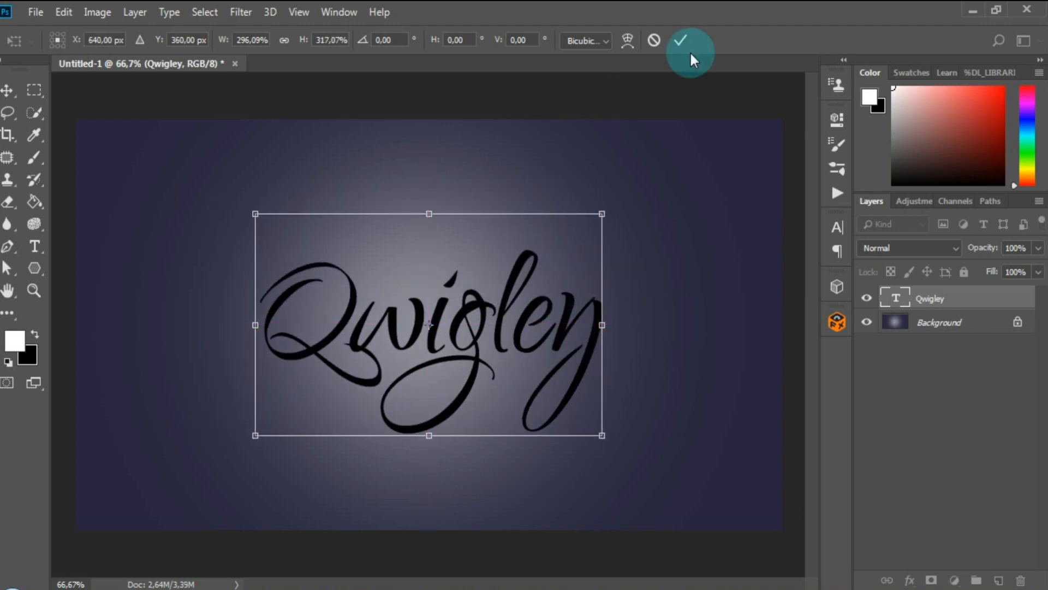
click(680, 46)
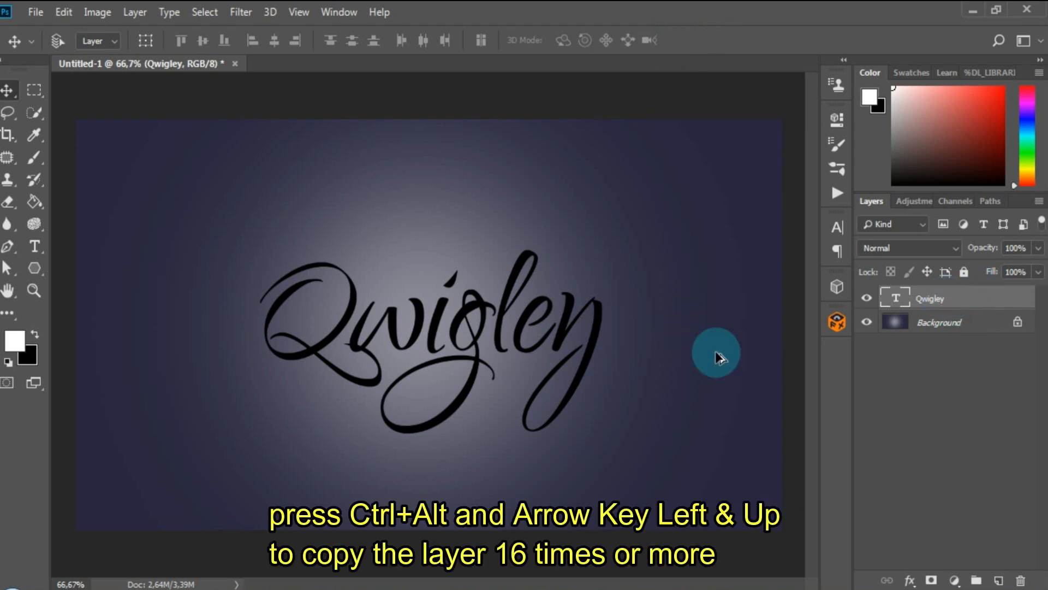
Duplicate the Qwigley text layer 16 times, nudging successive copies alternately left and up to build an extrusion
key(ctrl+alt+Left)
key(ctrl+alt+Up)
key(ctrl+alt+Left)
key(ctrl+alt+Up)
key(ctrl+alt+Left)
key(ctrl+alt+Up)
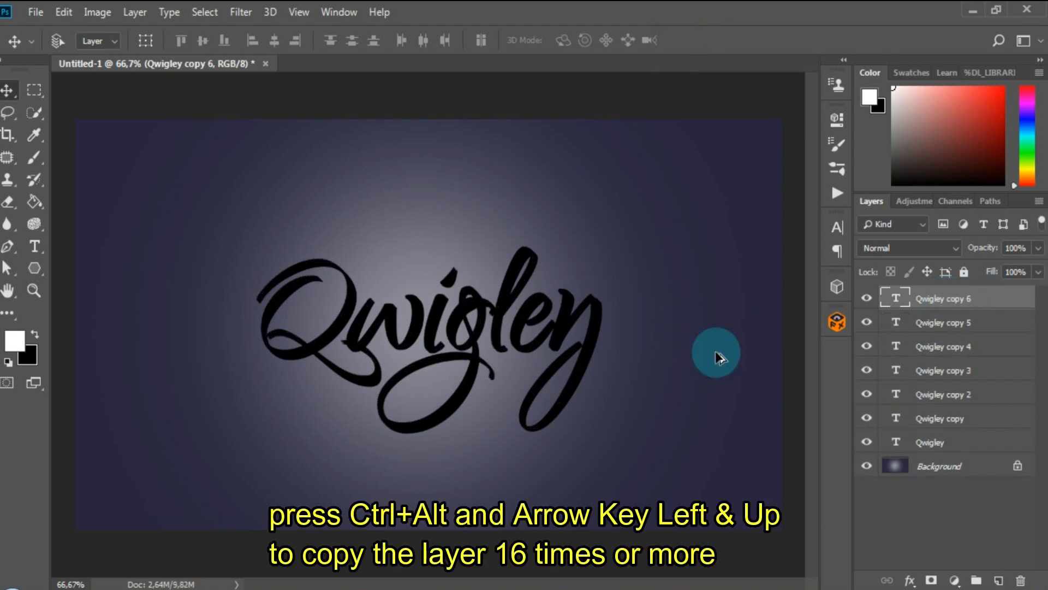
key(ctrl+alt+Left)
key(ctrl+alt+Up)
key(ctrl+alt+Left)
key(ctrl+alt+Up)
key(ctrl+alt+Left)
key(ctrl+alt+Up)
key(ctrl+alt+Left)
key(ctrl+alt+Up)
key(ctrl+alt+Left)
key(ctrl+alt+Up)
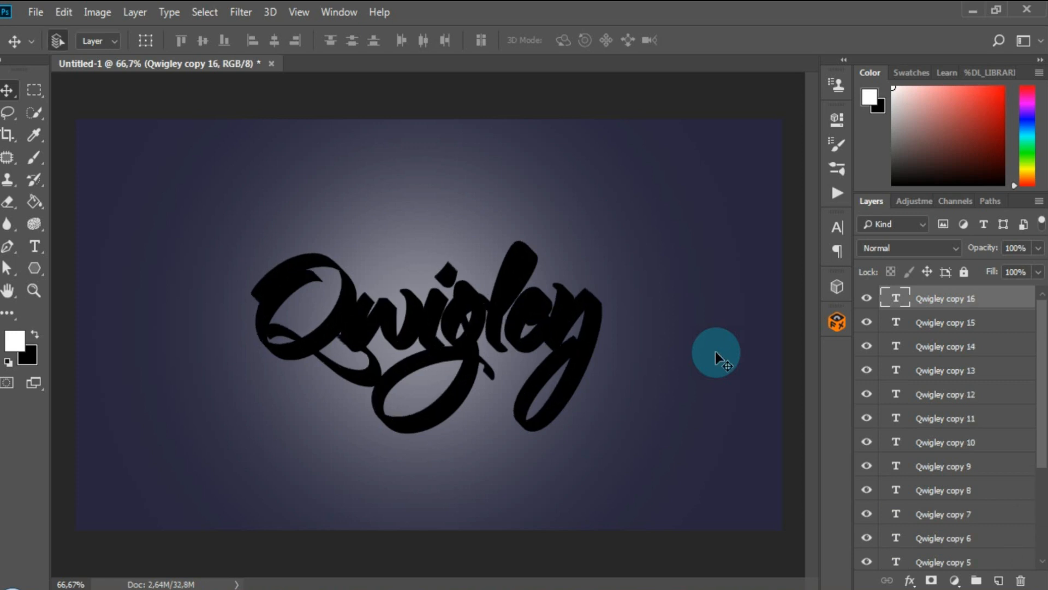
Apply Bevel & Emboss to the Qwigley copy 15 layer with Inner Bevel, Smooth technique, depth 200% and size 5 px
click(935, 327)
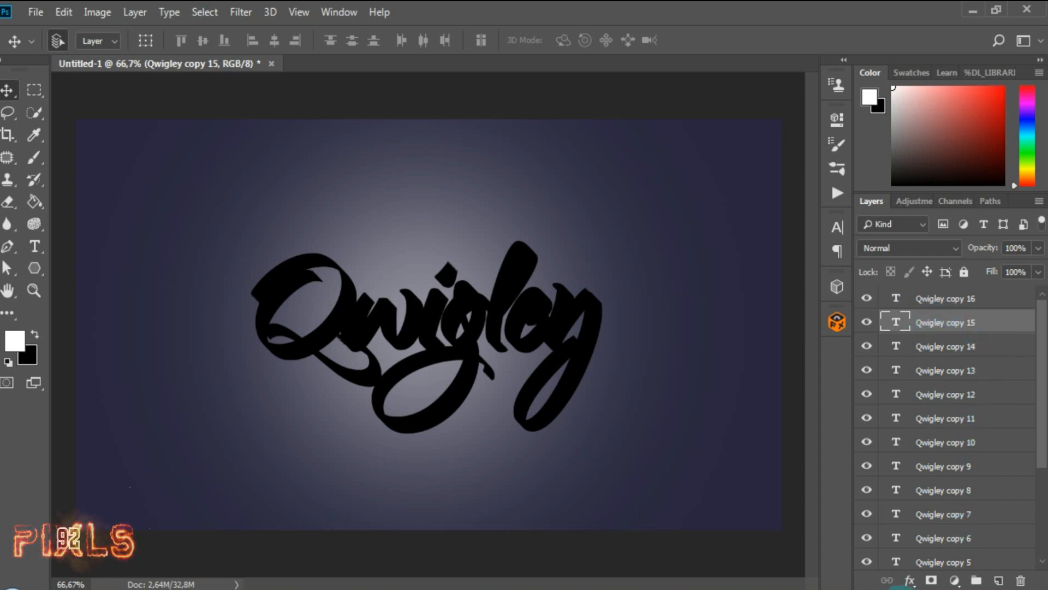
click(909, 581)
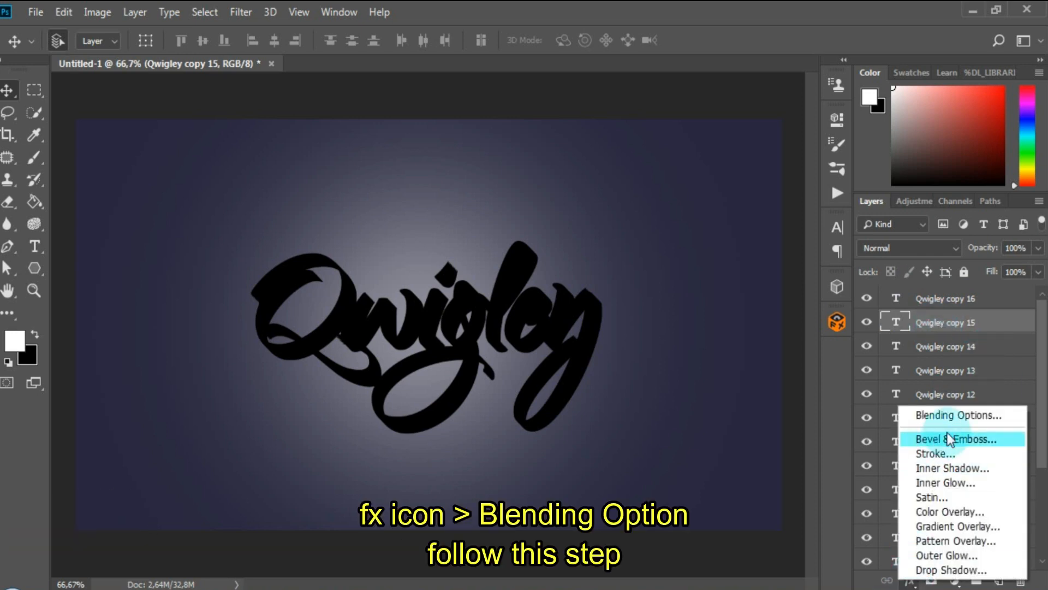
click(954, 418)
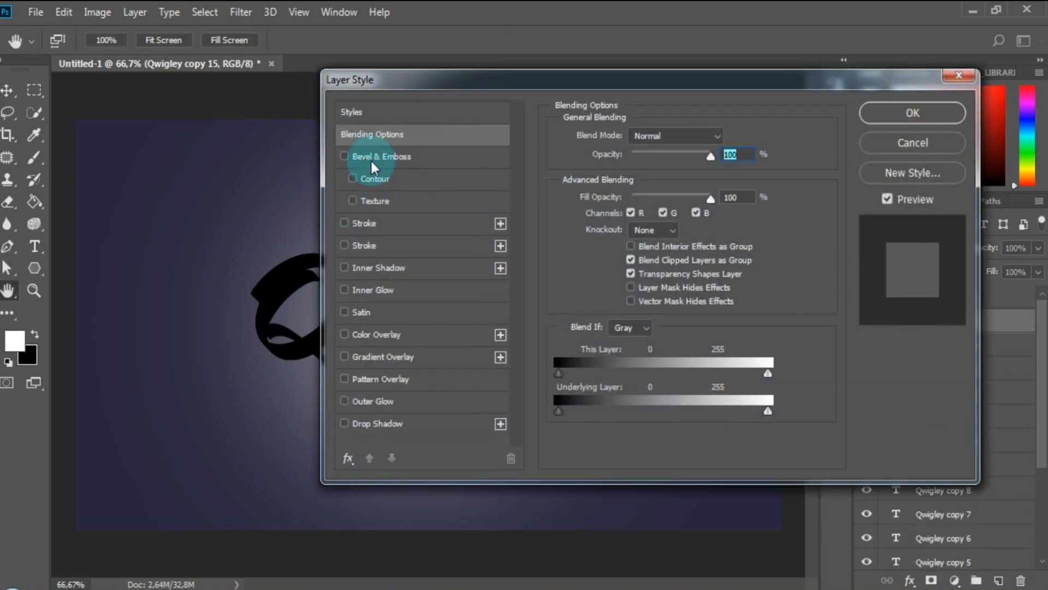
click(391, 156)
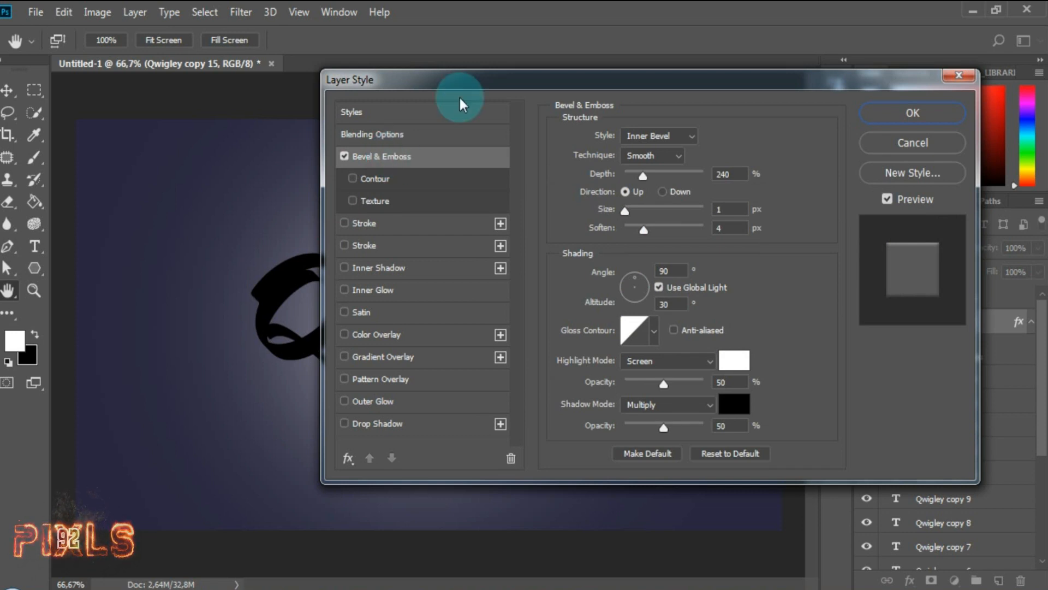
click(645, 137)
click(649, 165)
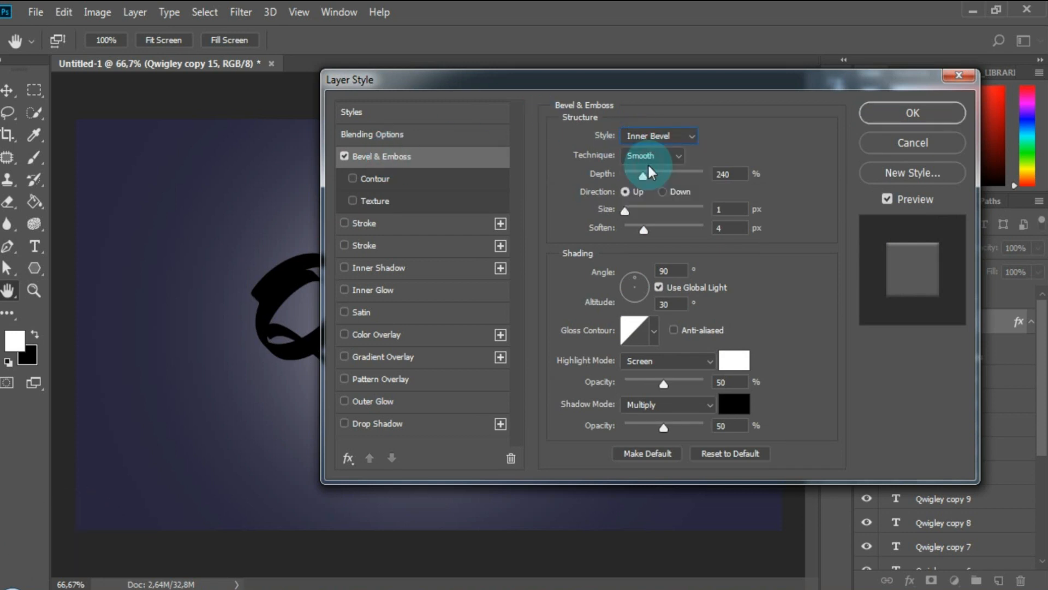
click(732, 174)
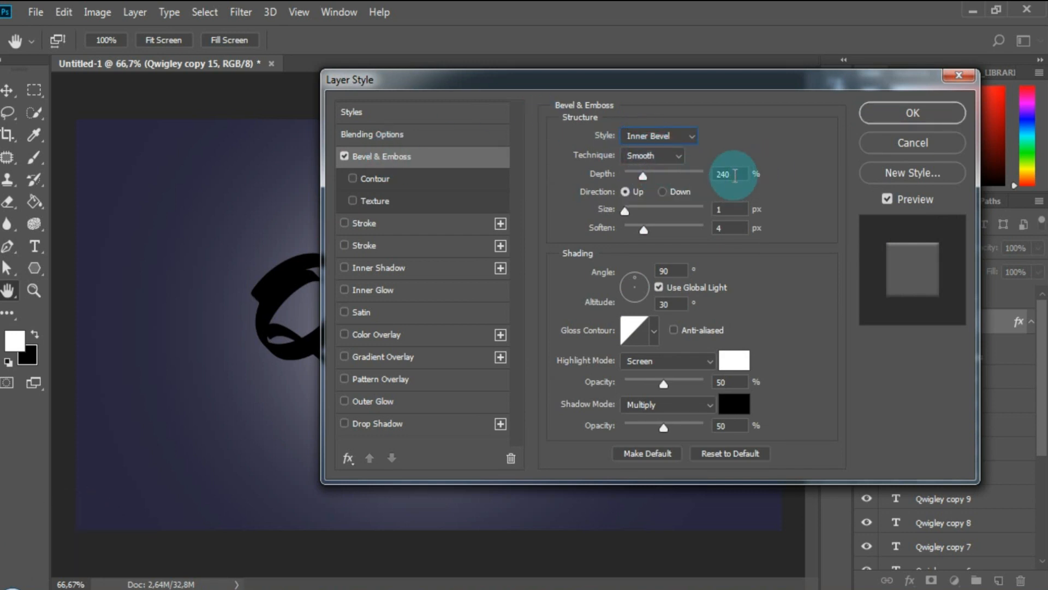
text(2)
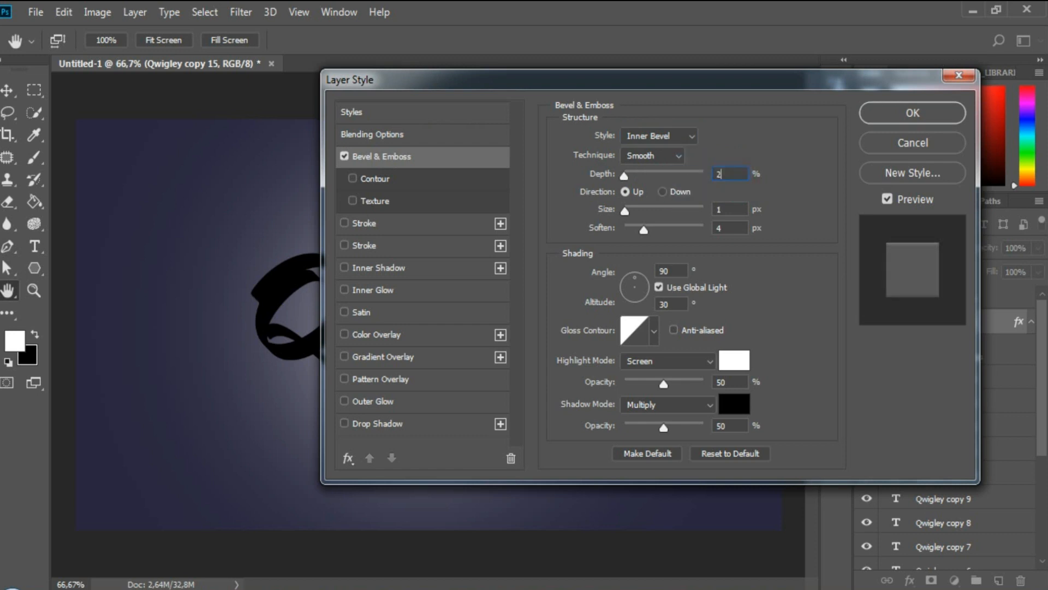
text(00)
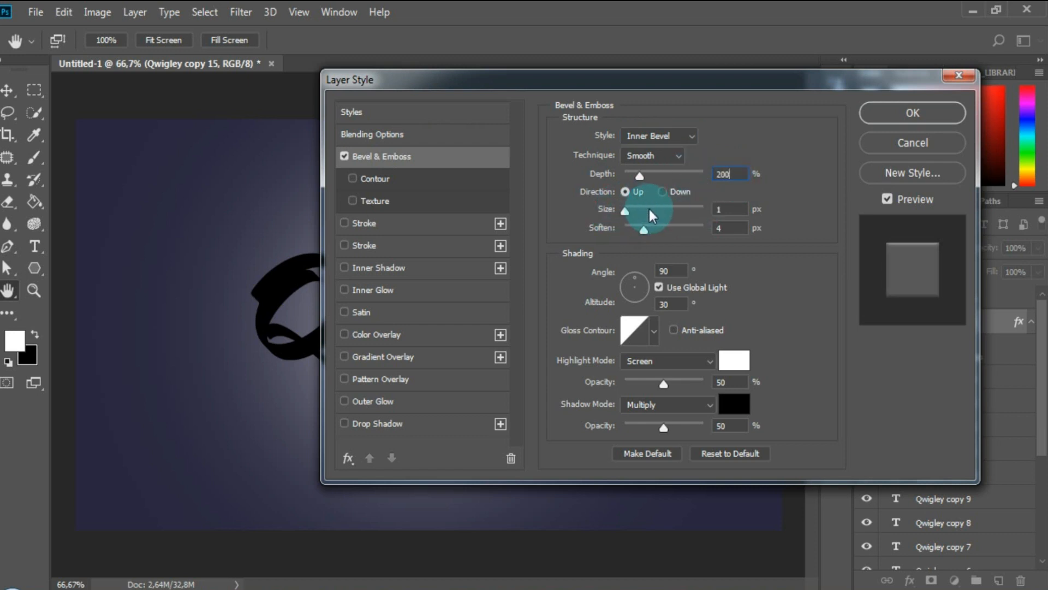
key(Tab)
text(5)
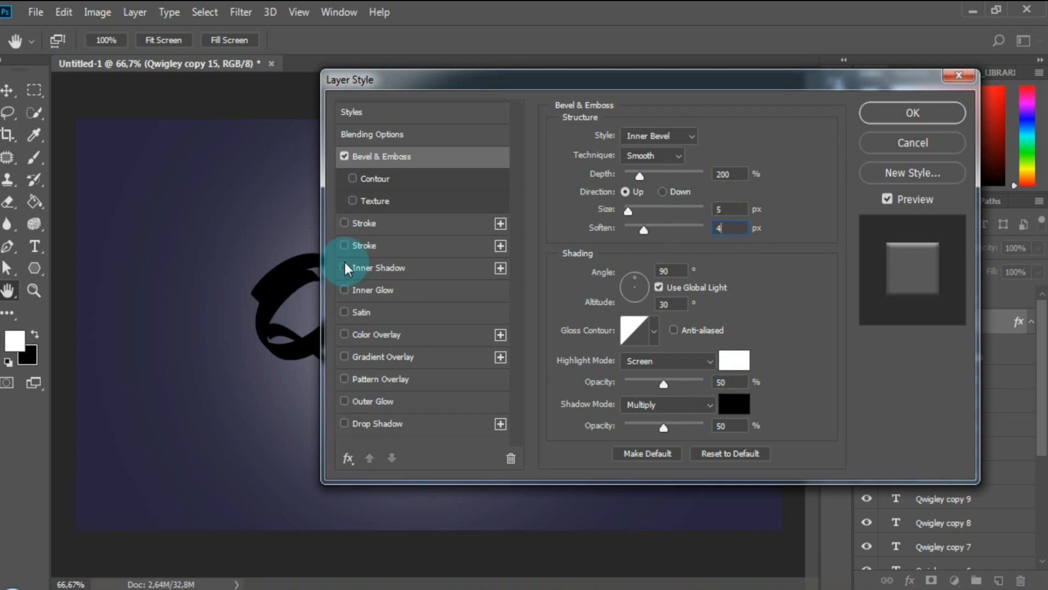
Add an orange Color Overlay (ff7800) to the Qwigley copy 15 layer and apply its layer style
click(377, 333)
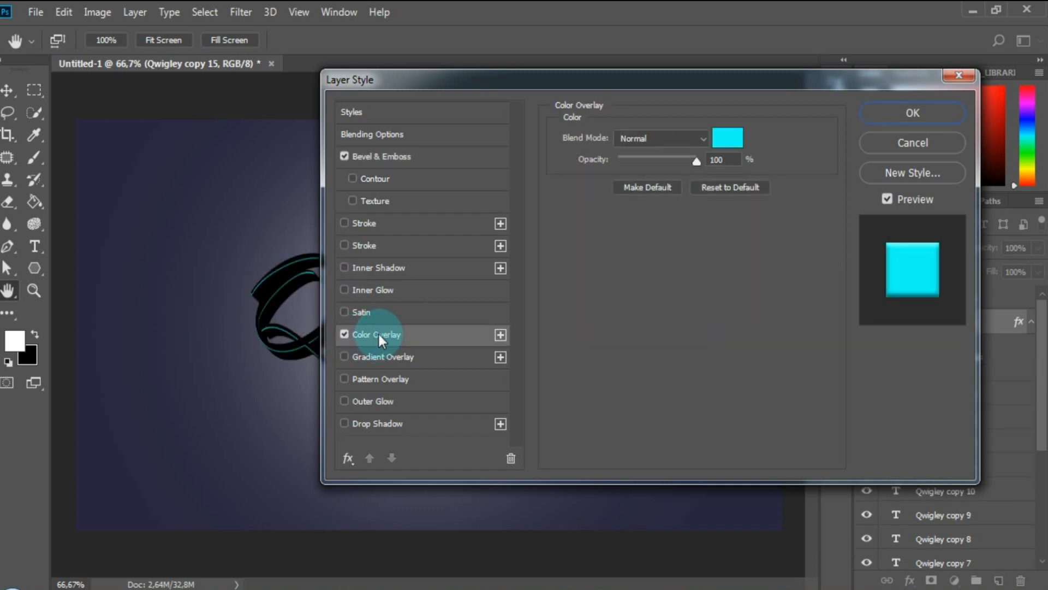
click(729, 142)
click(835, 391)
drag(795, 316, 804, 204)
click(850, 391)
drag(851, 391, 852, 398)
drag(818, 208, 828, 196)
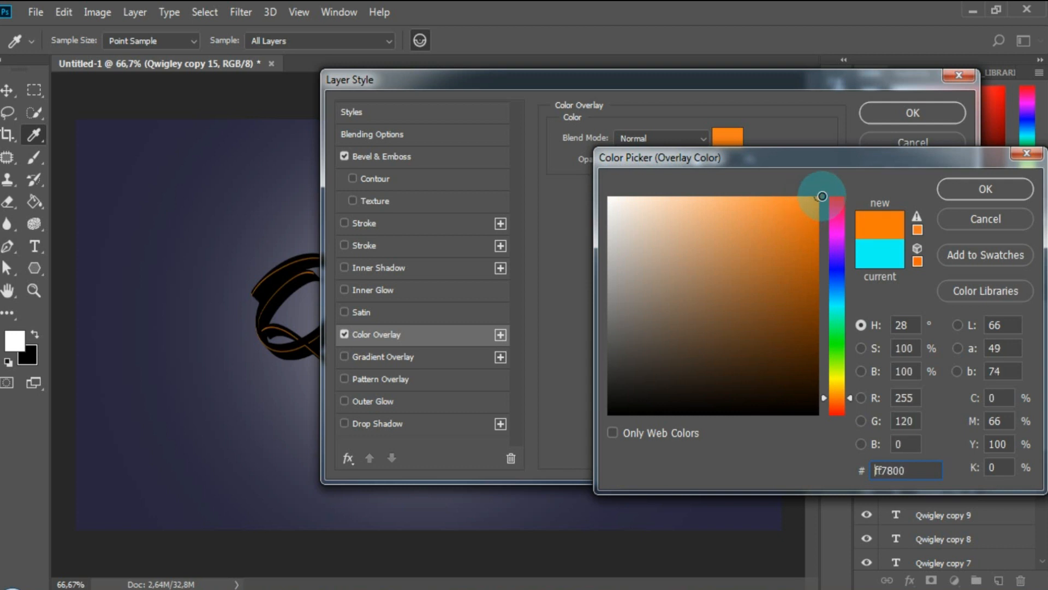
click(997, 192)
click(925, 112)
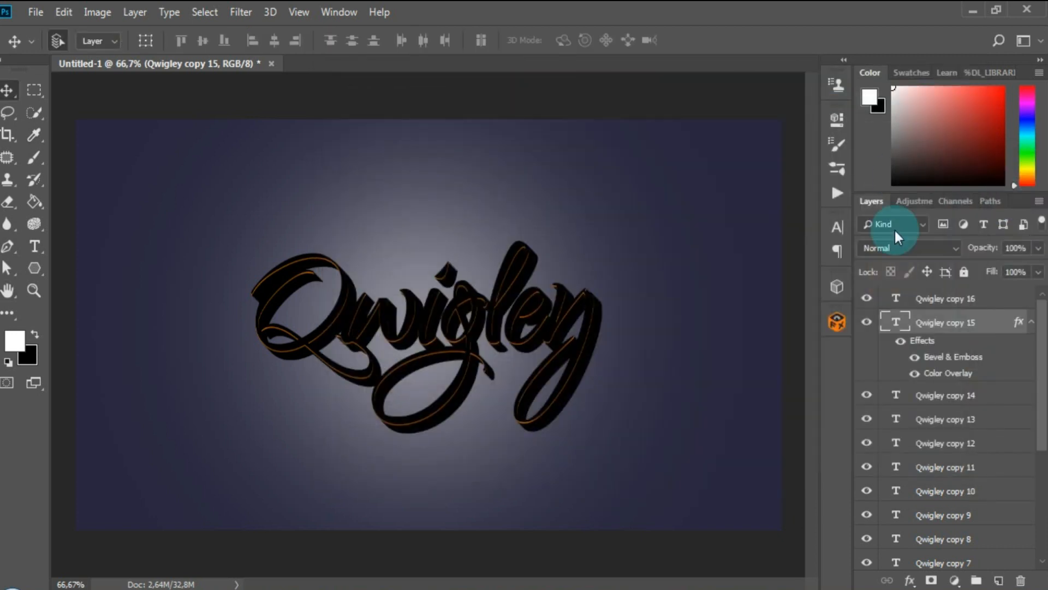
Copy the layer style of Qwigley copy 15 onto all layers from Qwigley copy 14 down to Qwigley copy
right_click(991, 327)
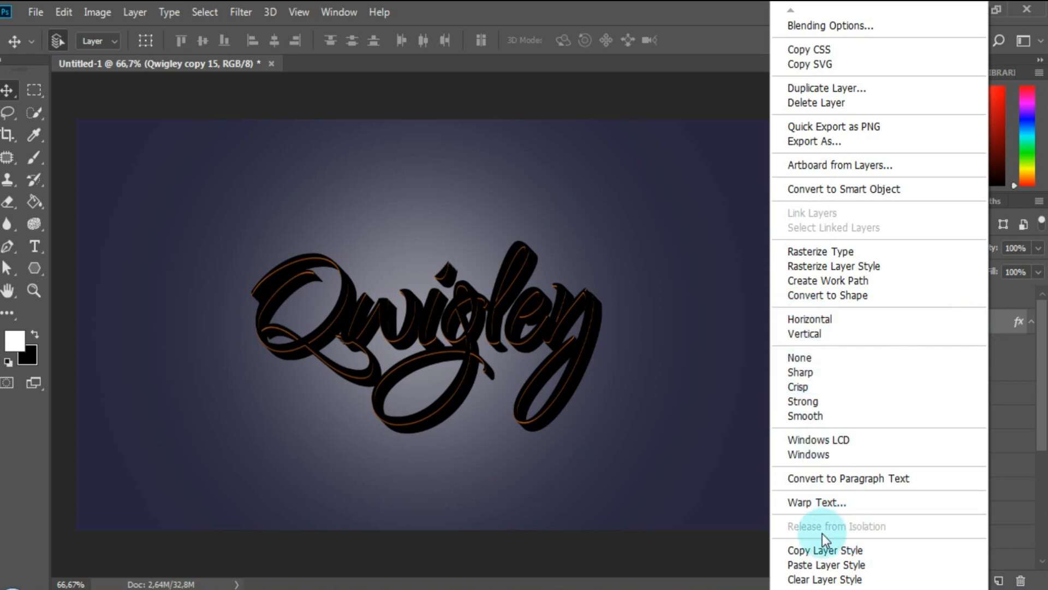
click(819, 548)
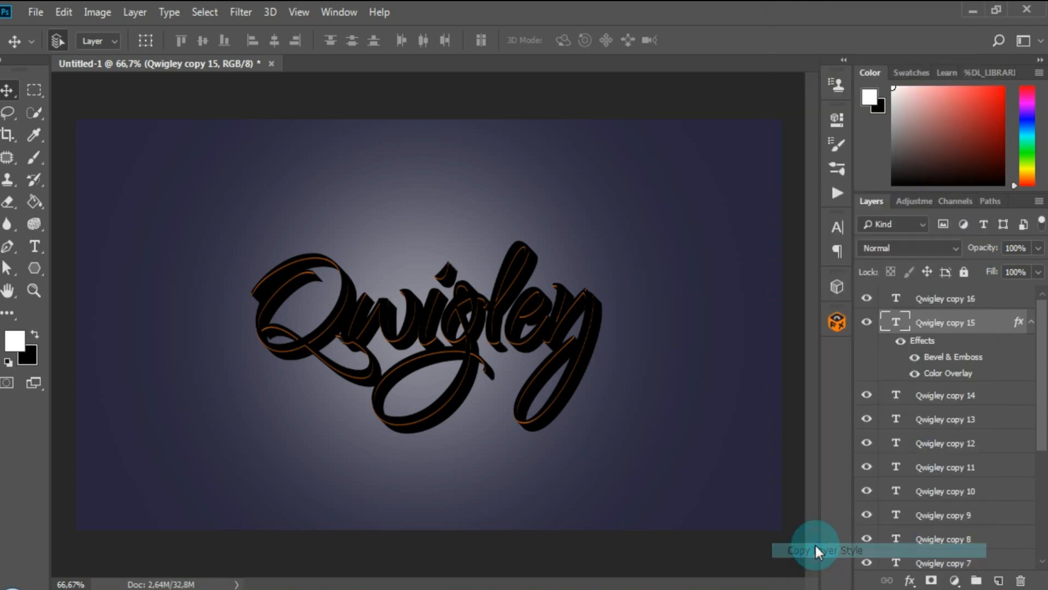
click(976, 404)
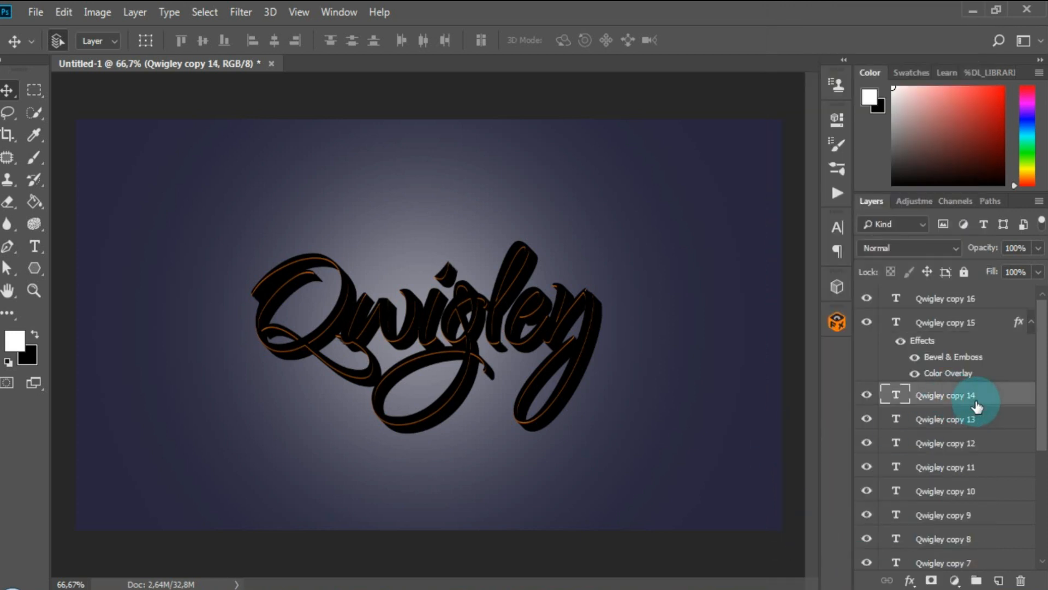
scroll(986, 402, down, 1)
scroll(986, 401, down, 3)
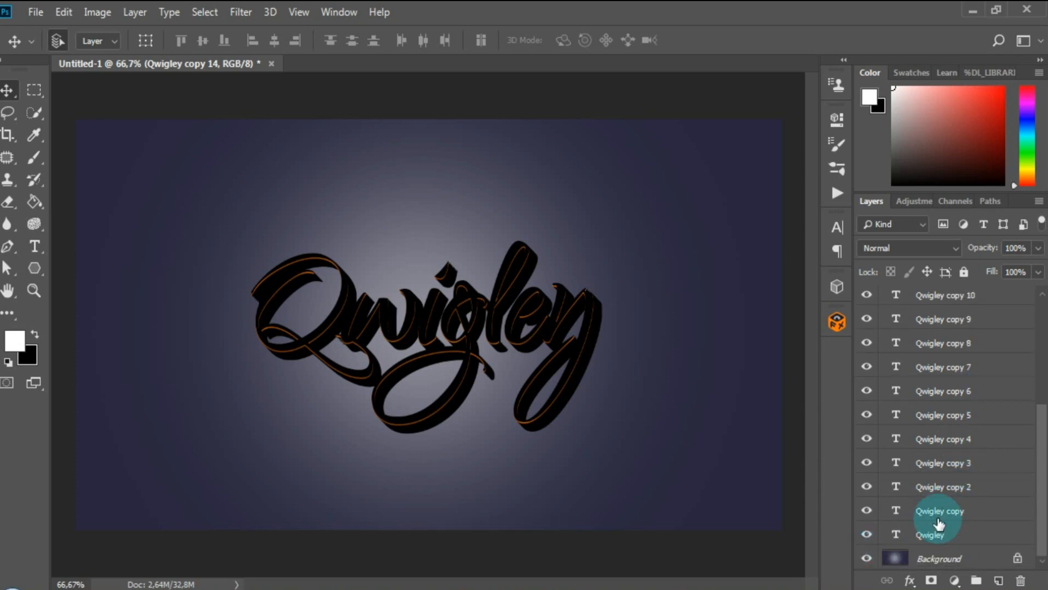
shift+click(955, 512)
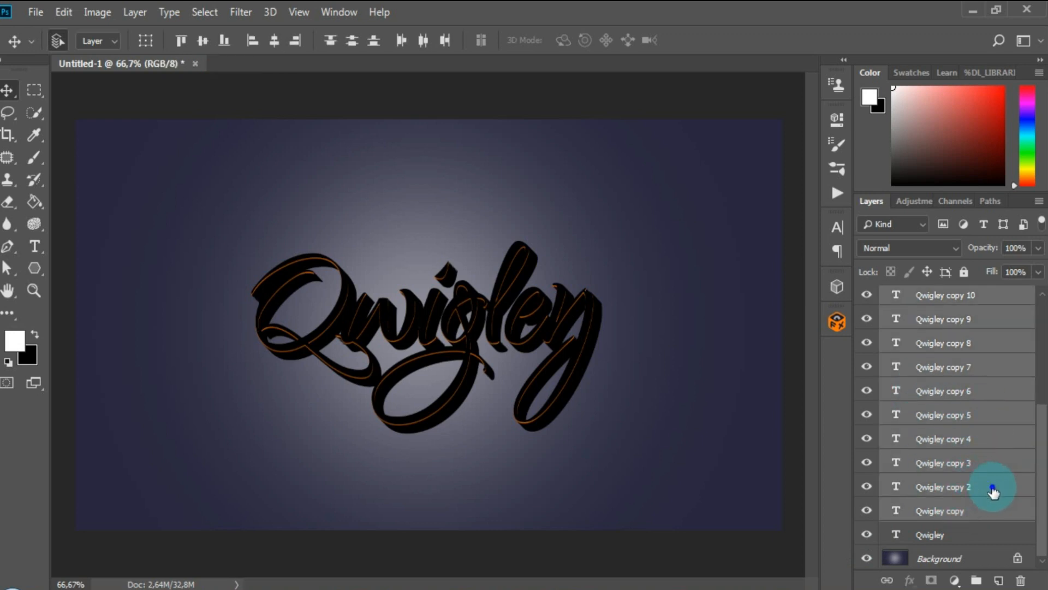
right_click(992, 487)
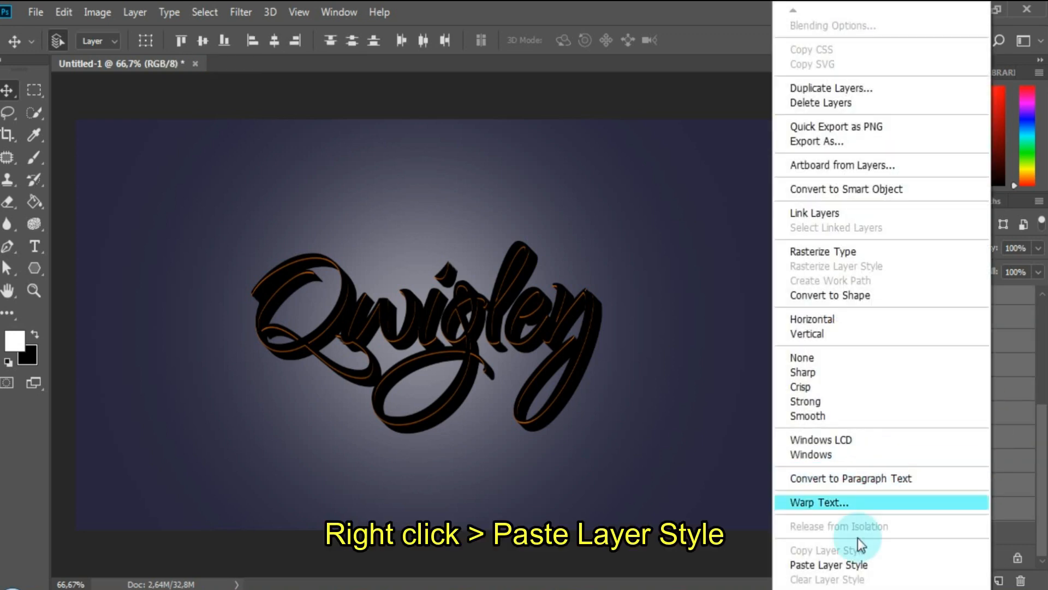
click(821, 565)
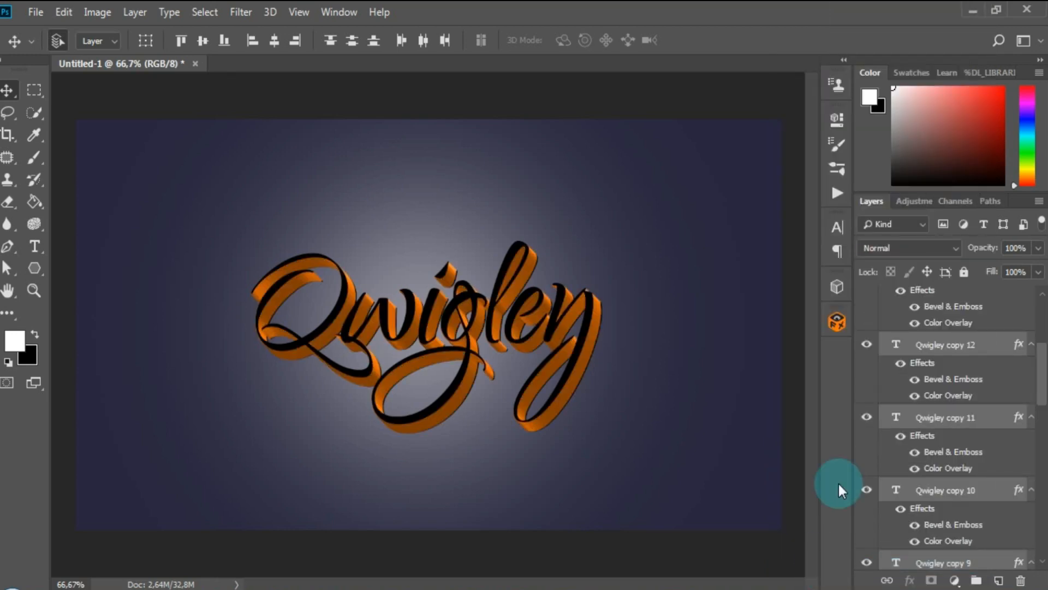
Add a Drop Shadow to the Qwigley copy 16 layer and set its light angle to -107°
scroll(876, 402, up, 4)
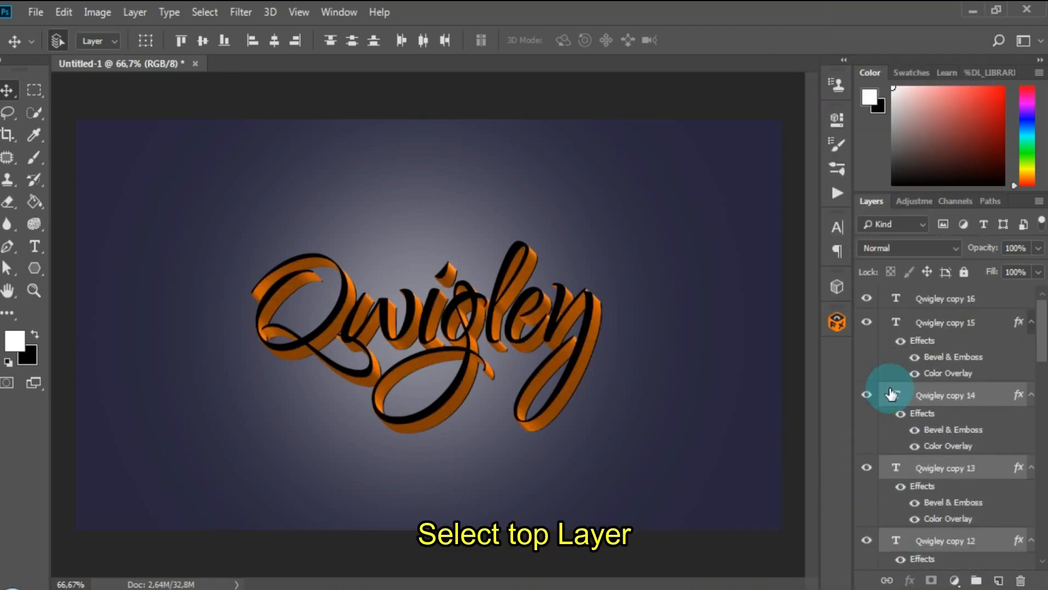
click(954, 302)
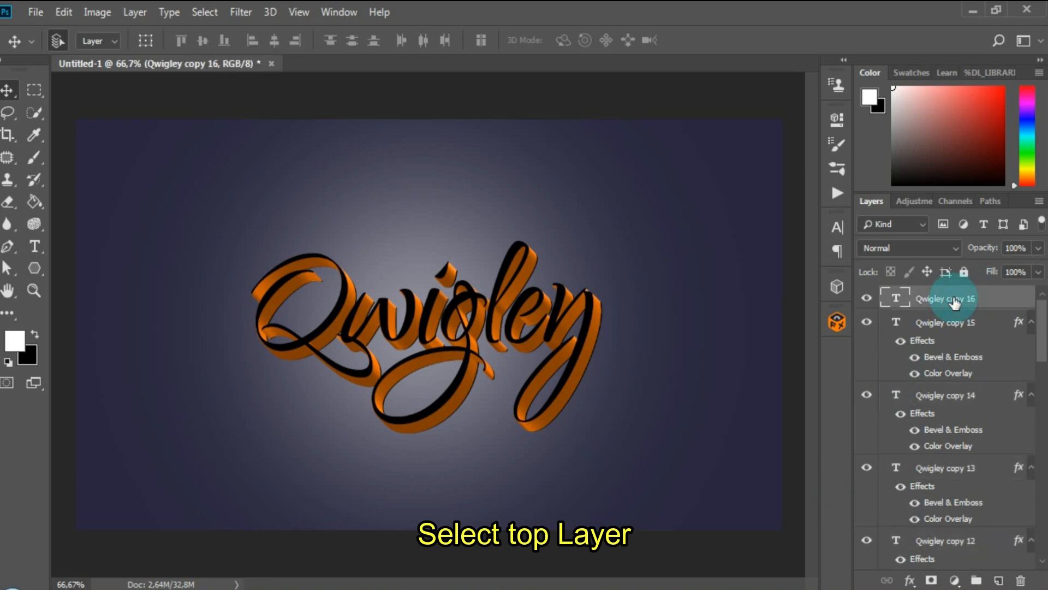
click(908, 583)
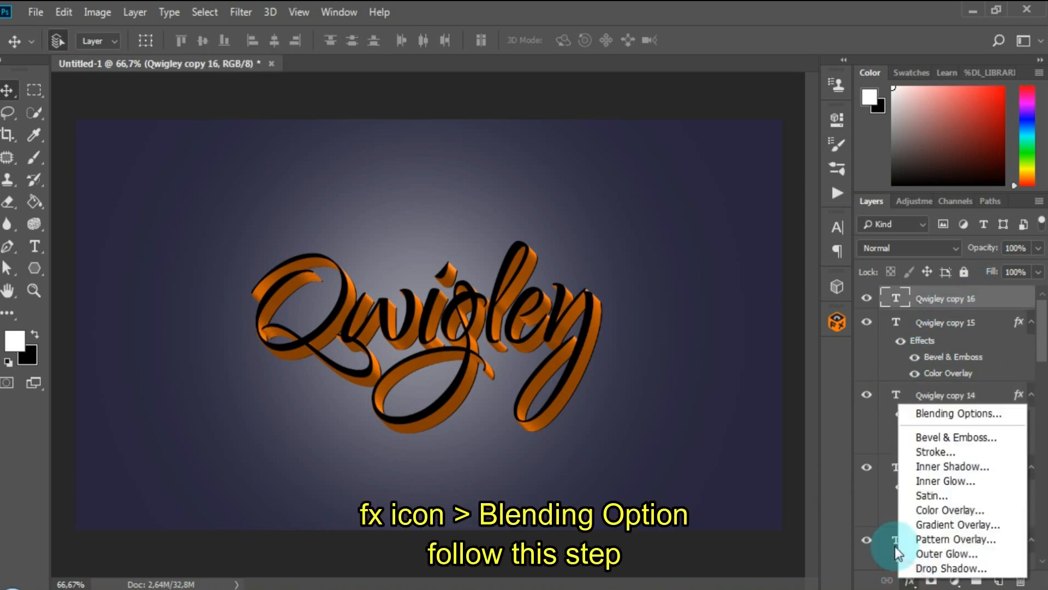
click(941, 417)
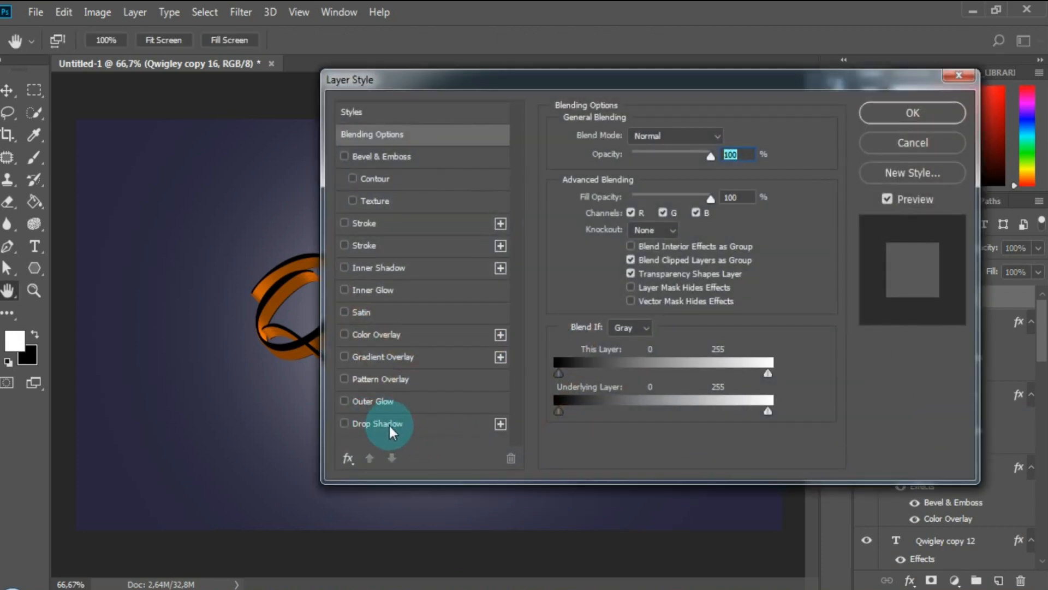
click(389, 424)
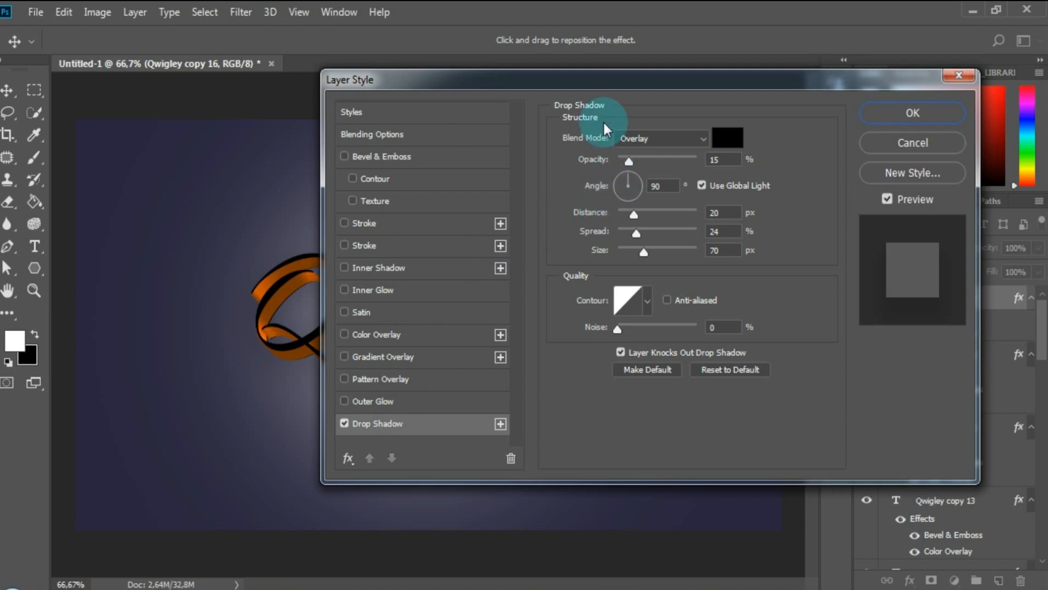
drag(606, 77, 893, 95)
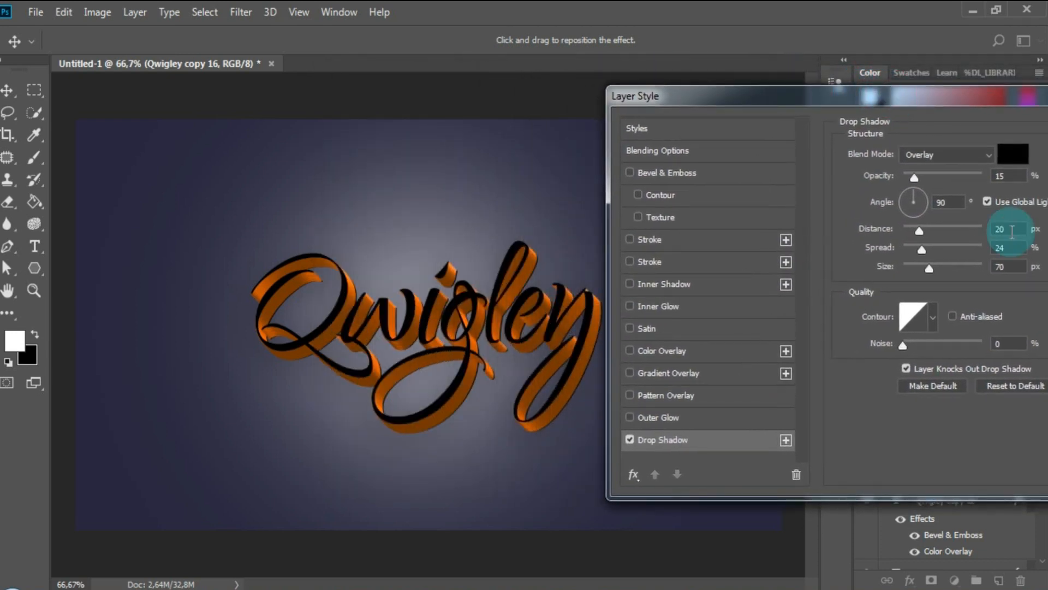
click(900, 206)
click(912, 211)
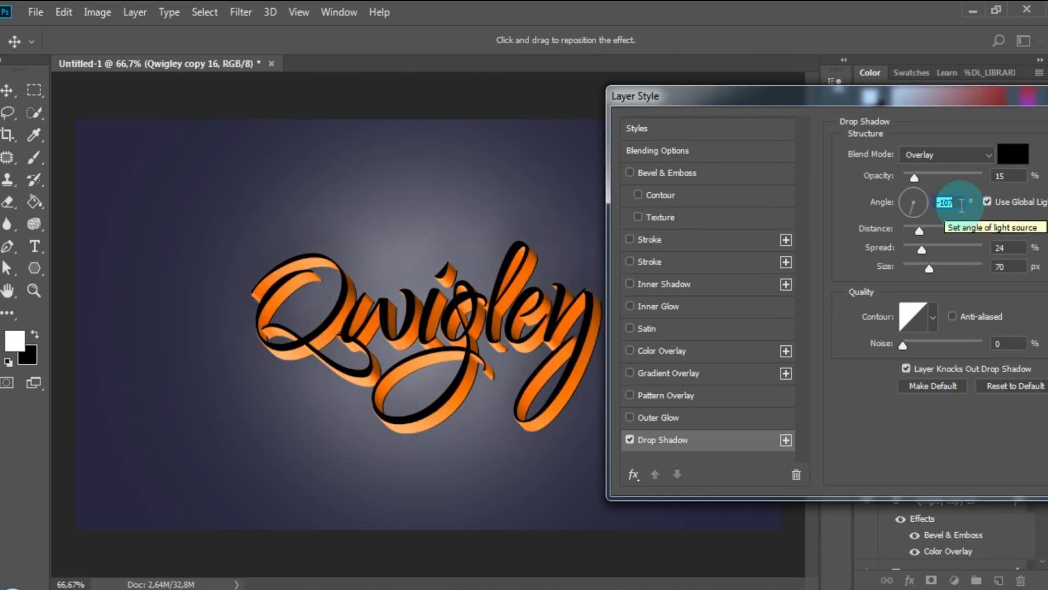
Set the drop shadow to Overlay blend mode with distance 20 px, spread 25% and size 70 px
drag(931, 107, 859, 107)
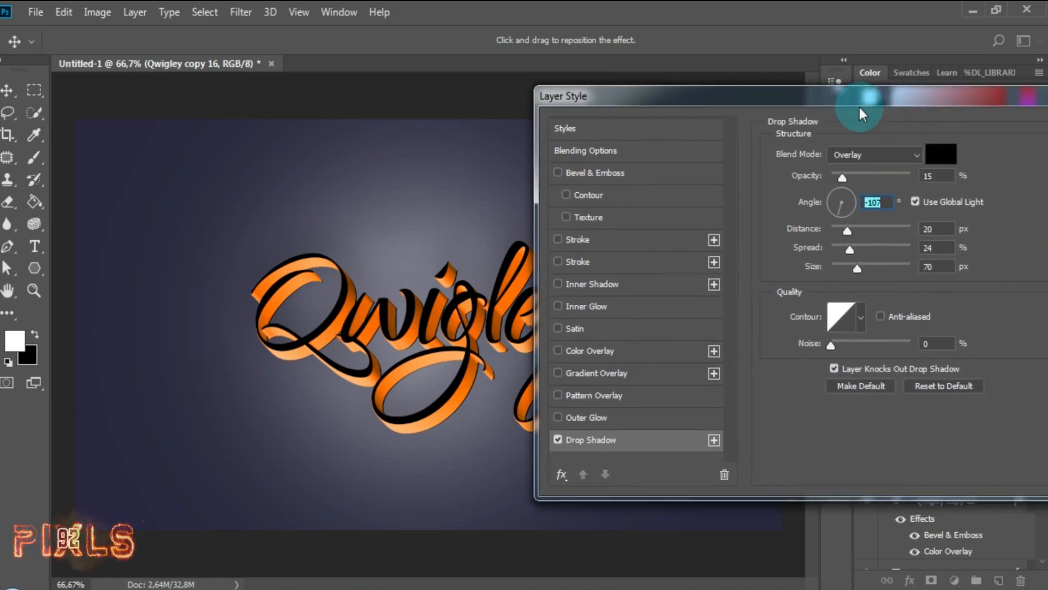
click(873, 153)
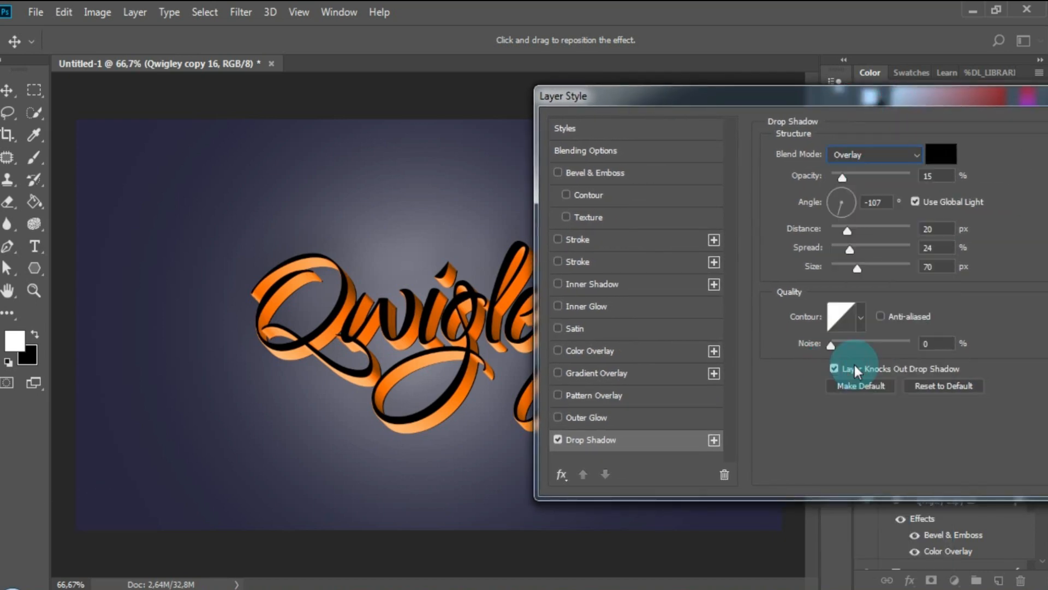
click(854, 363)
click(938, 231)
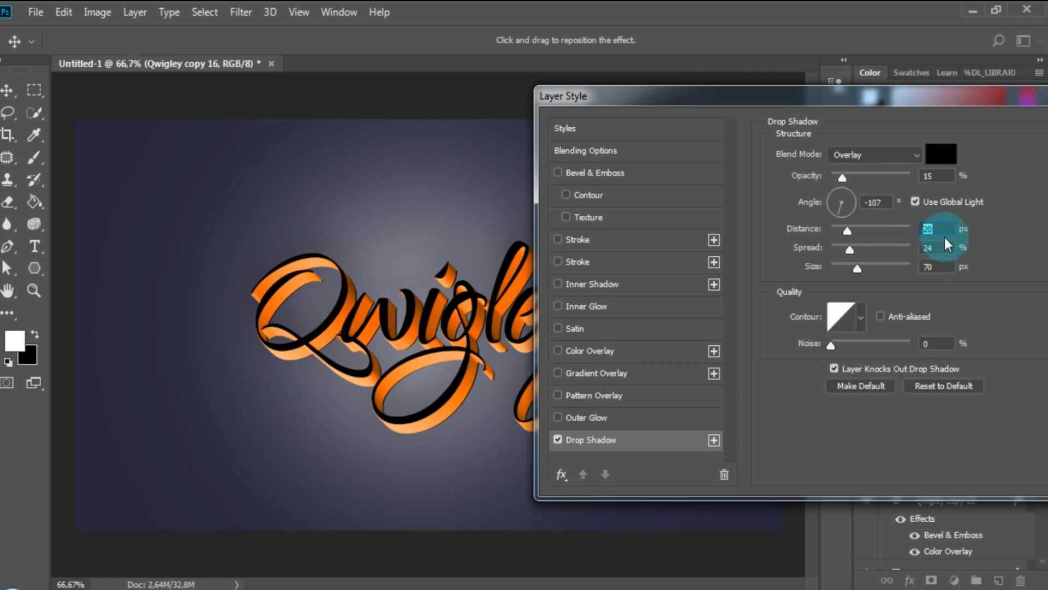
click(940, 253)
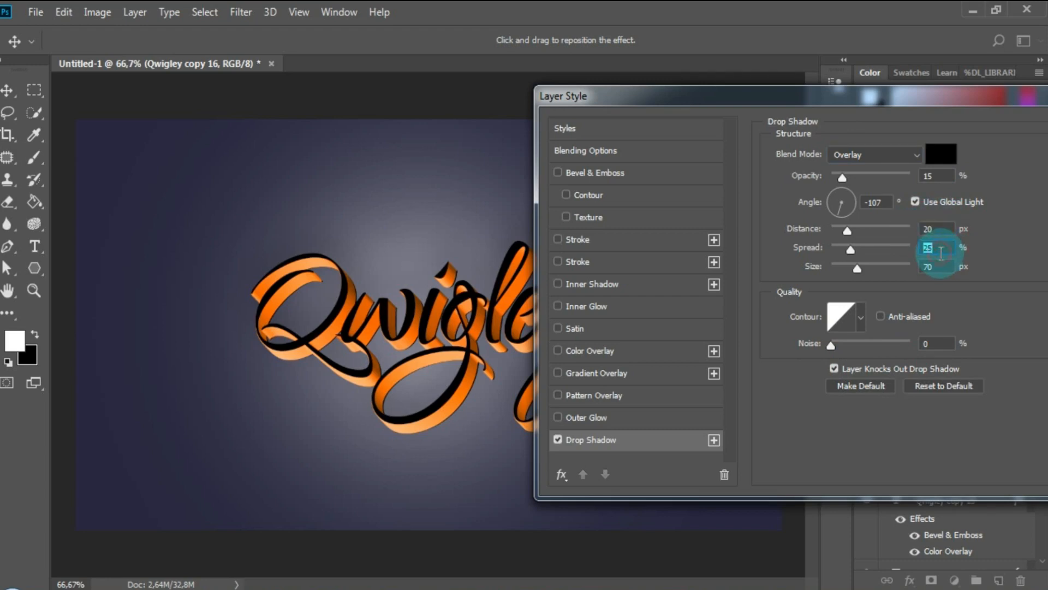
click(934, 266)
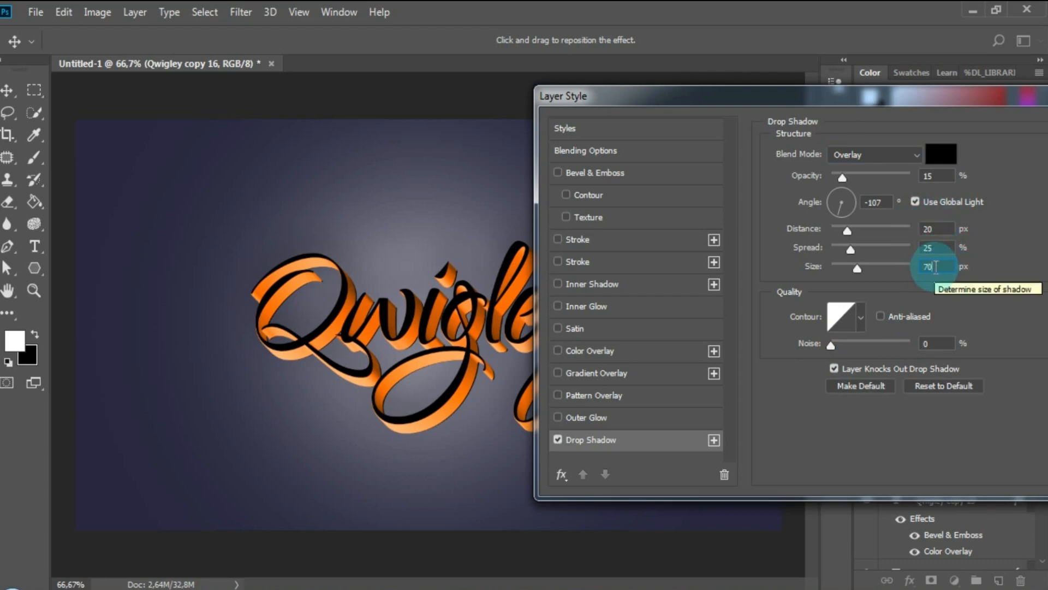
Add a Gradient Overlay to Qwigley copy 16 and recolor the gradient's starting stop to dark orange
click(601, 372)
click(870, 201)
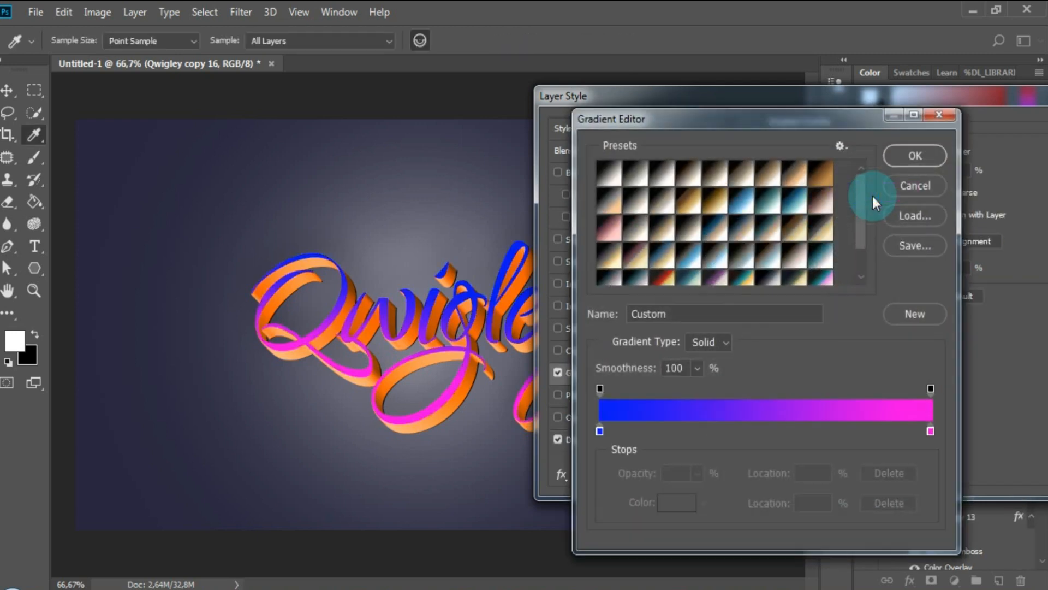
click(600, 431)
click(675, 503)
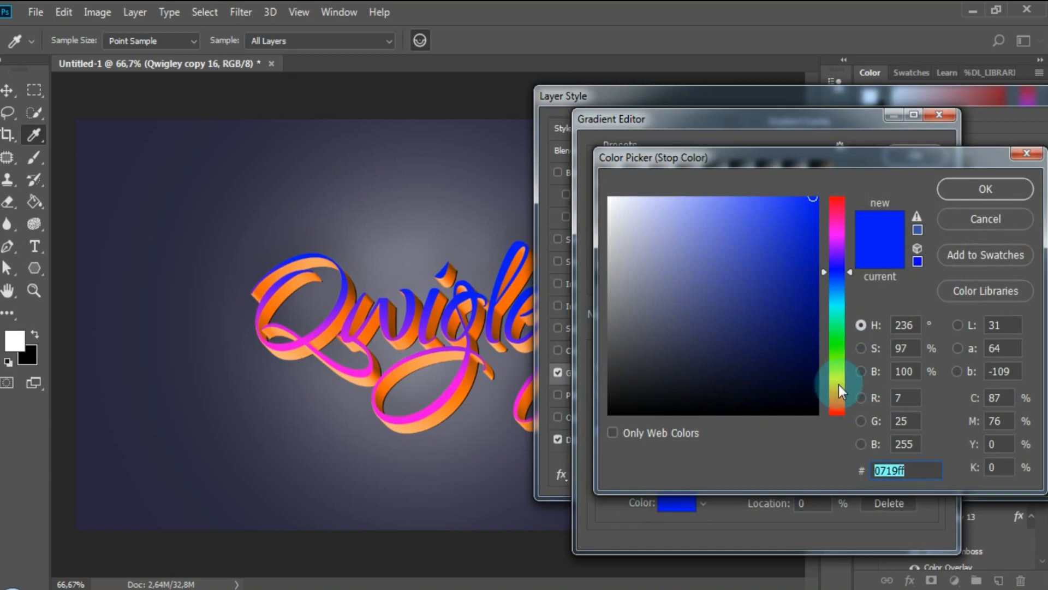
click(837, 392)
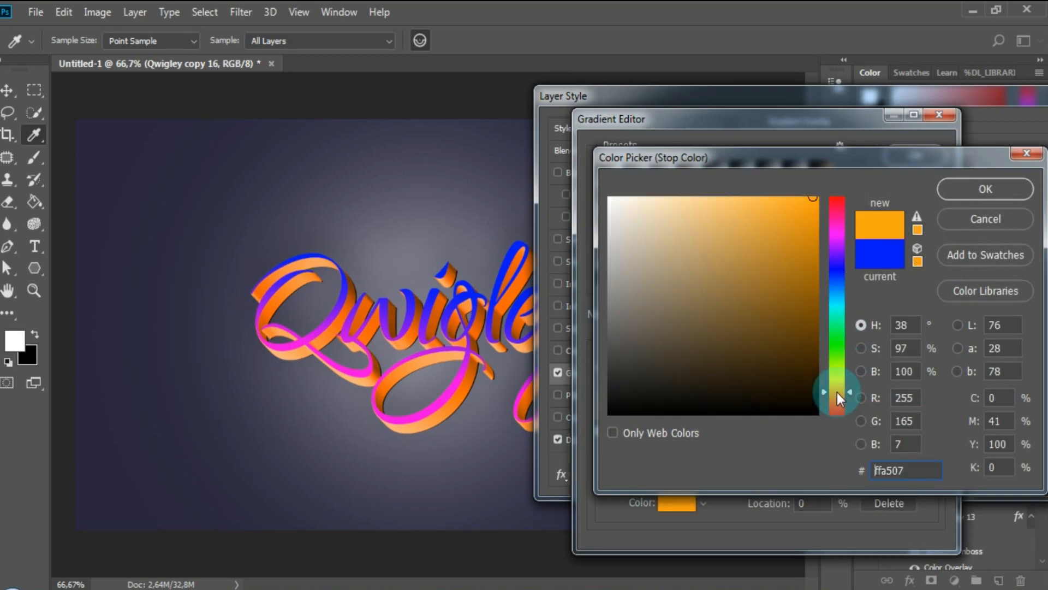
drag(812, 203, 816, 197)
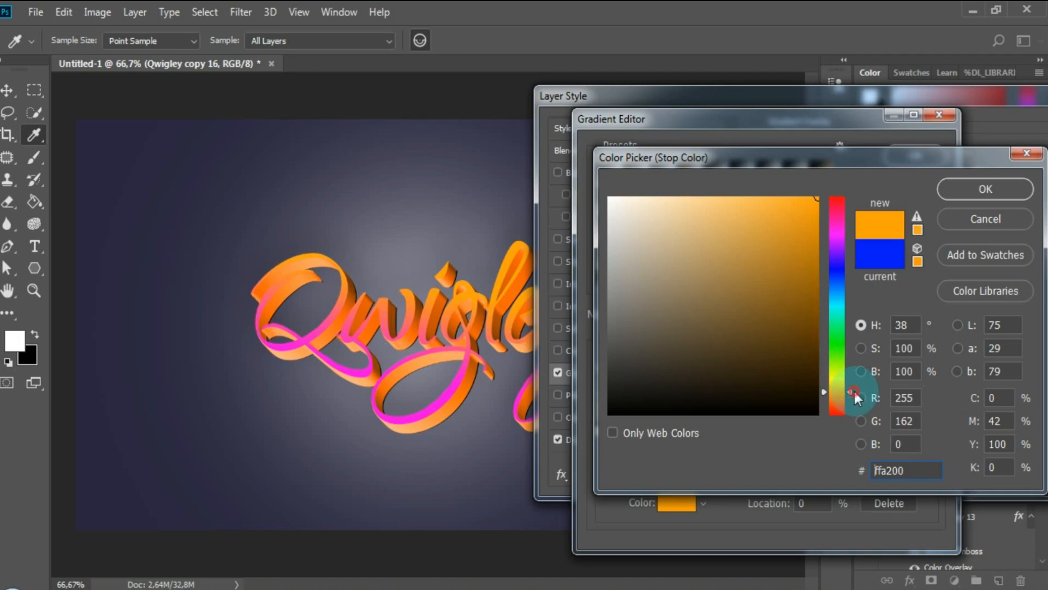
drag(849, 389, 850, 404)
click(812, 251)
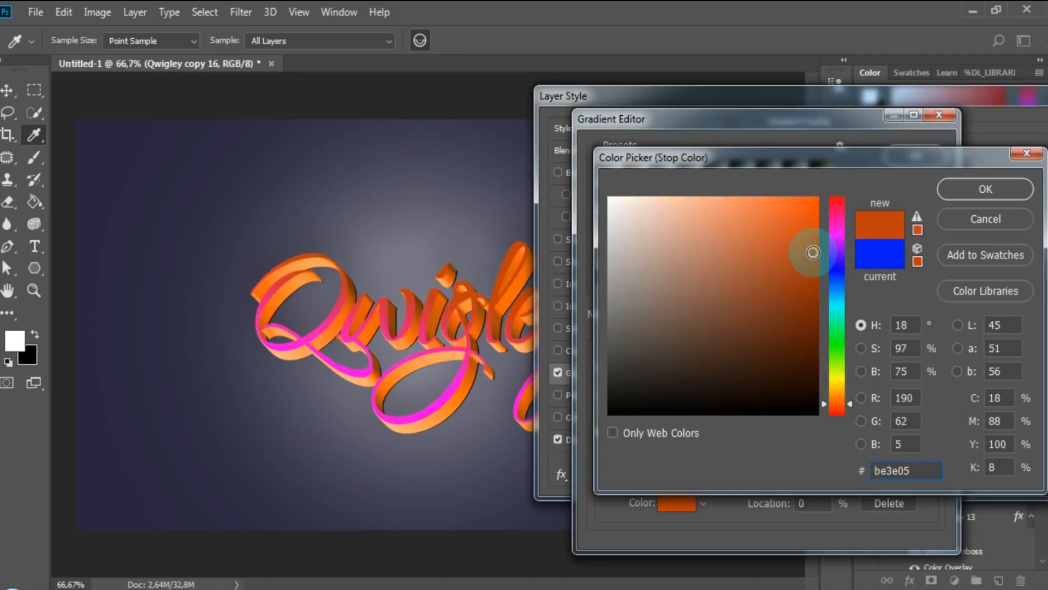
click(965, 191)
Set the gradient's end stop to light orange (febe42) and accept the edited gradient
double_click(929, 432)
drag(844, 391, 844, 394)
click(811, 202)
click(765, 197)
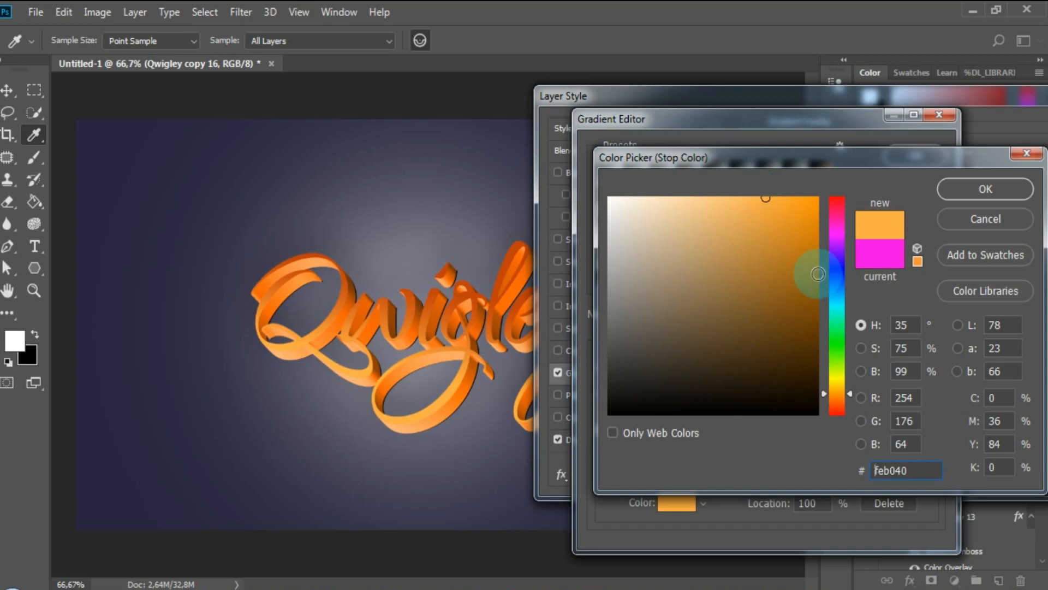
drag(850, 393, 850, 391)
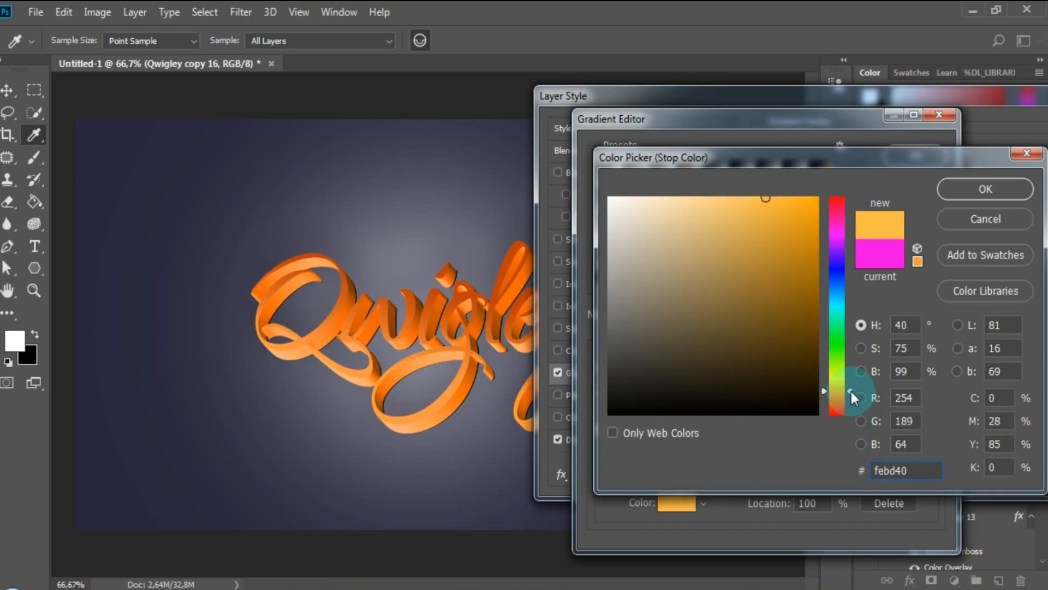
click(788, 205)
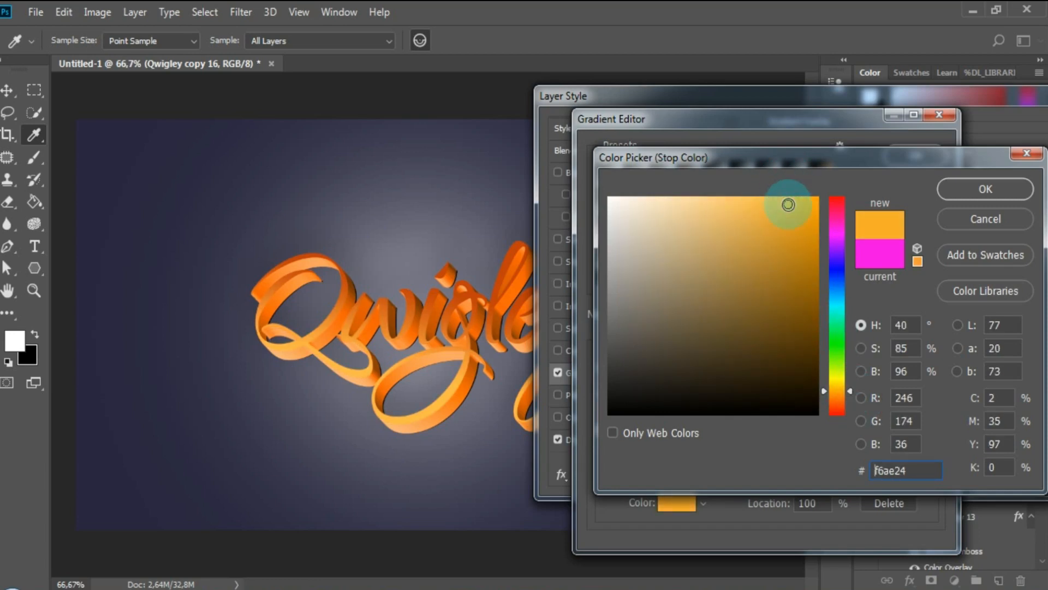
click(756, 198)
click(765, 197)
click(807, 197)
click(980, 188)
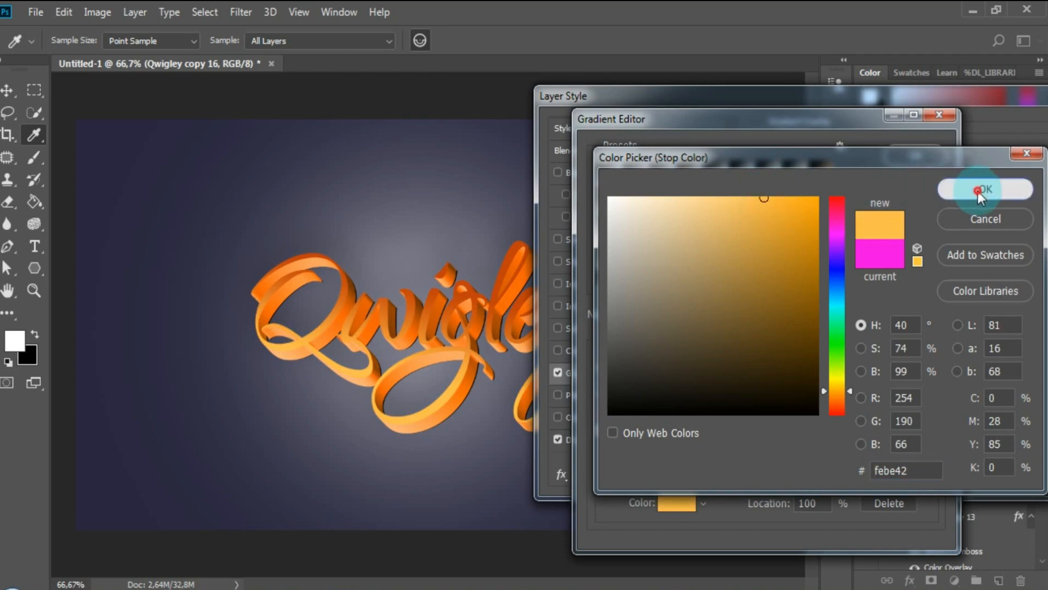
click(917, 159)
Set the linear gradient overlay's angle to -145° and its scale to 60%
click(836, 233)
drag(824, 97, 914, 113)
drag(921, 260, 925, 270)
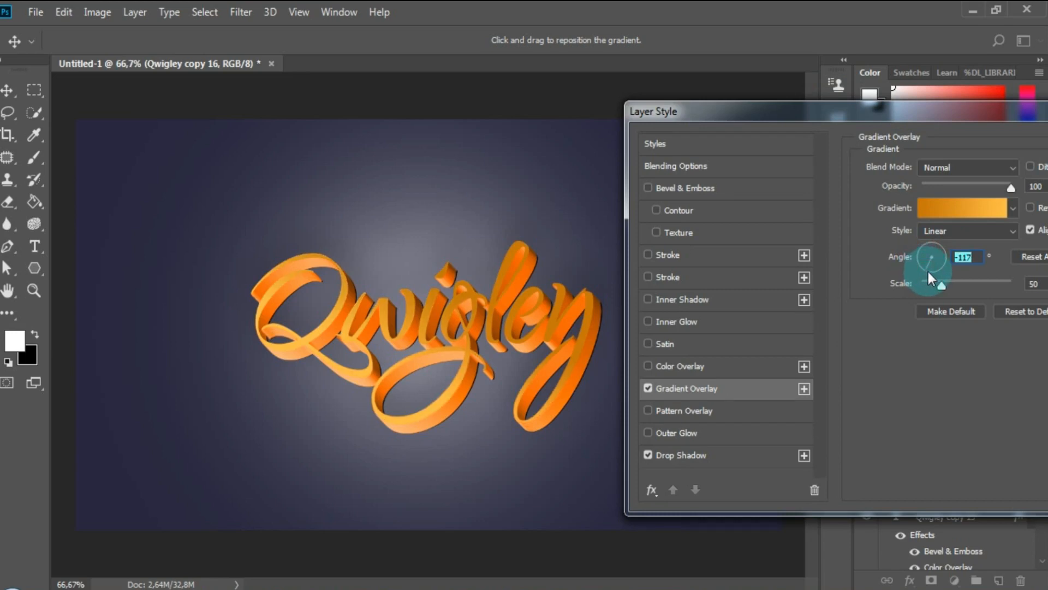
drag(883, 117, 849, 130)
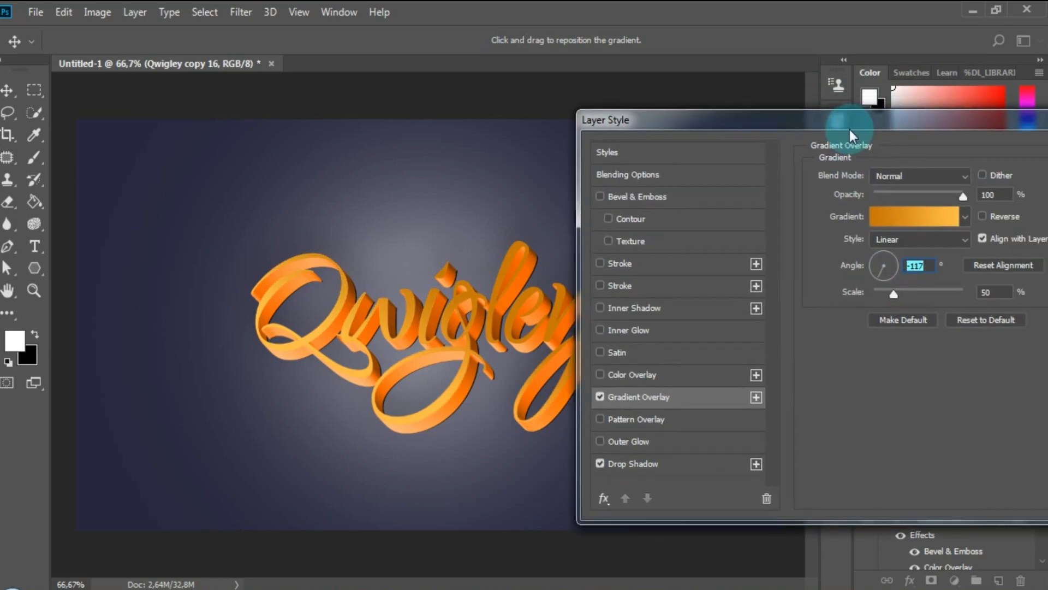
drag(893, 295, 900, 293)
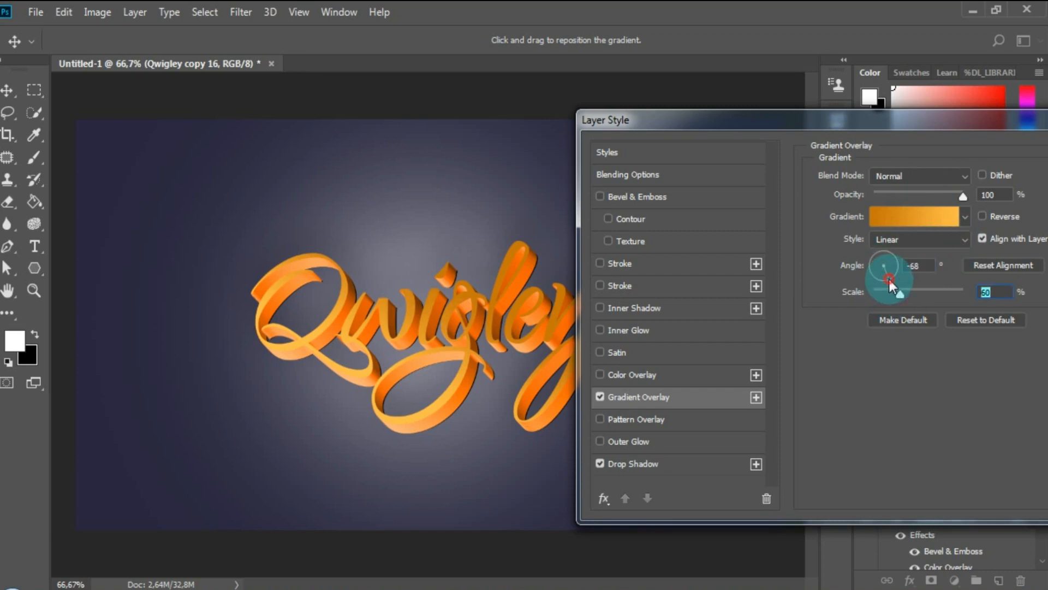
click(890, 279)
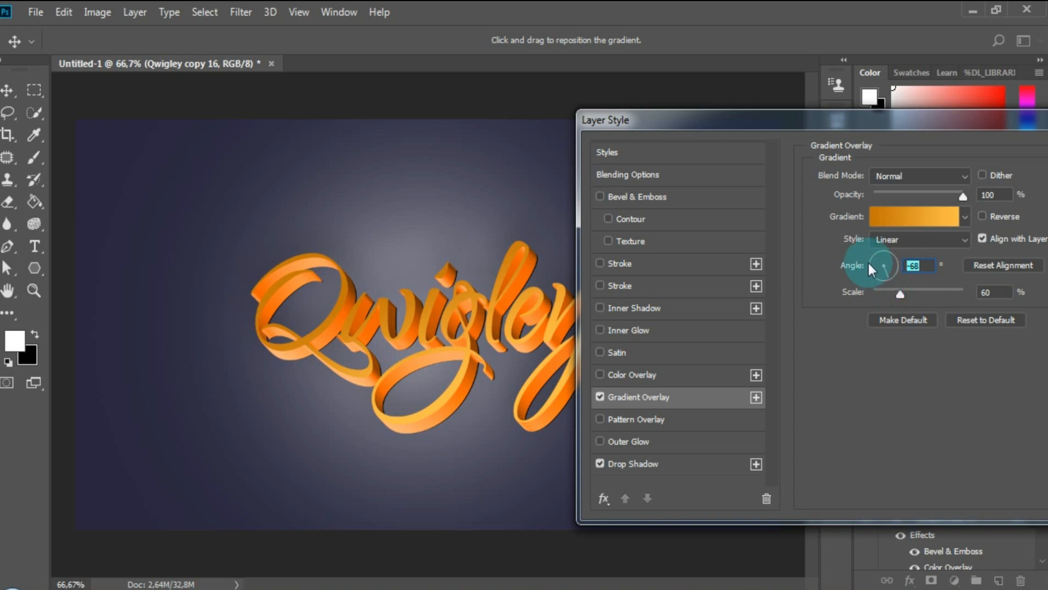
drag(869, 261, 876, 274)
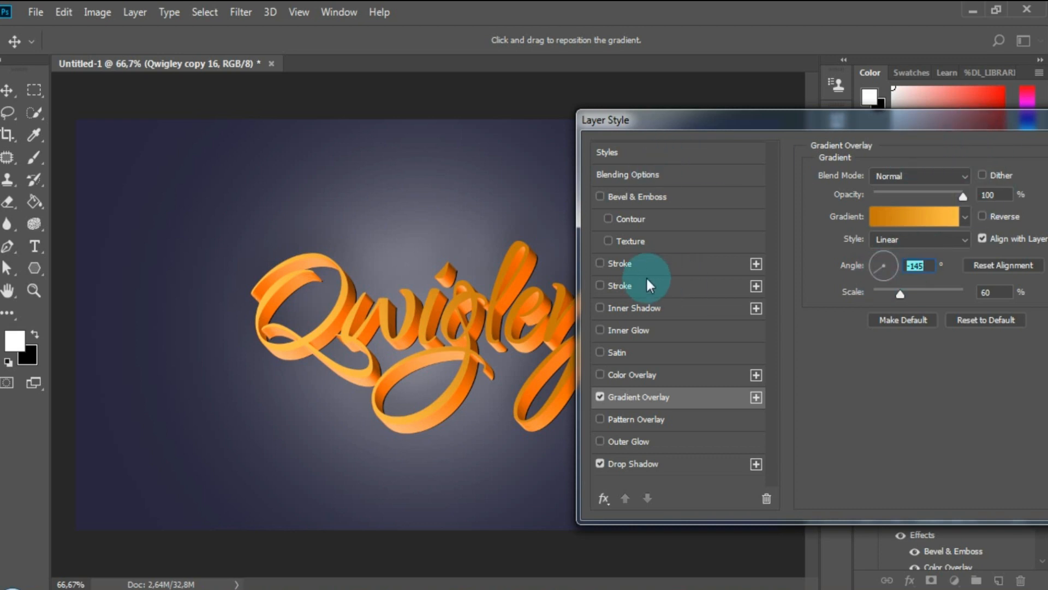
Add a 2 px outside Stroke in orange (f39c2b) to the Qwigley copy 16 layer
click(634, 263)
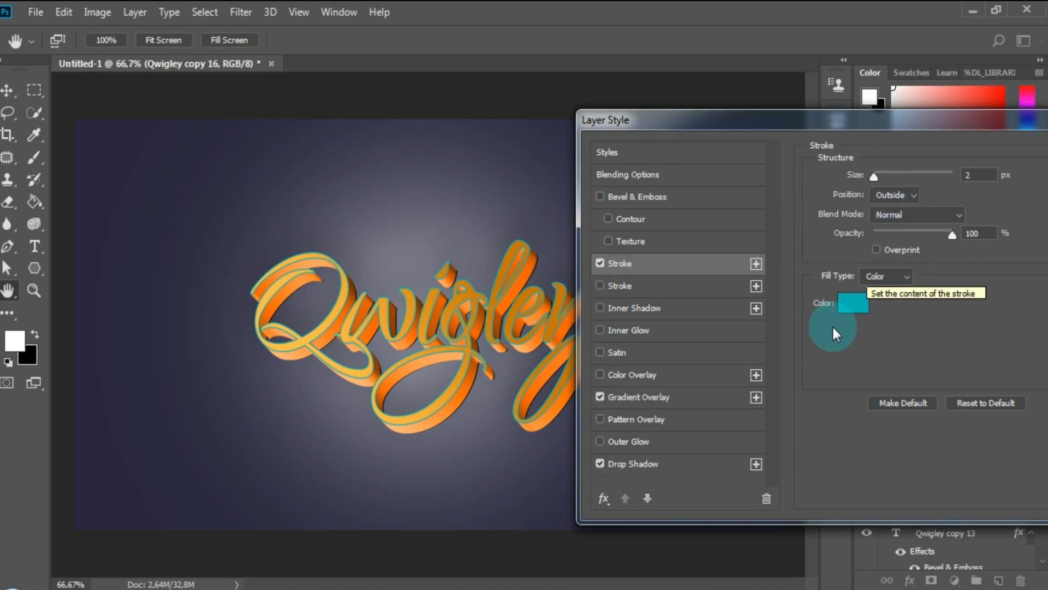
click(853, 304)
click(837, 382)
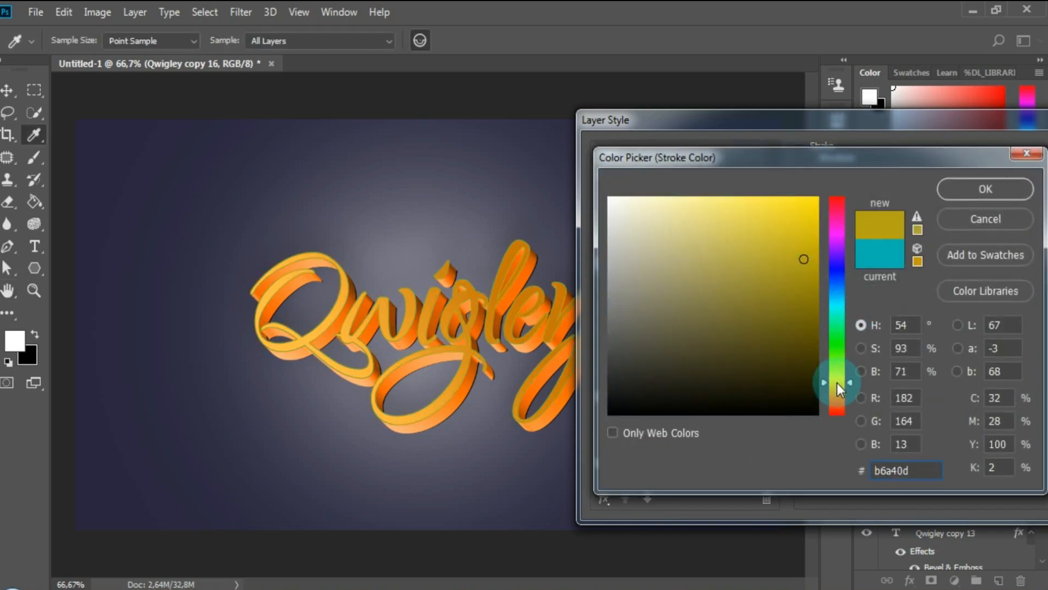
click(806, 214)
drag(794, 208, 765, 210)
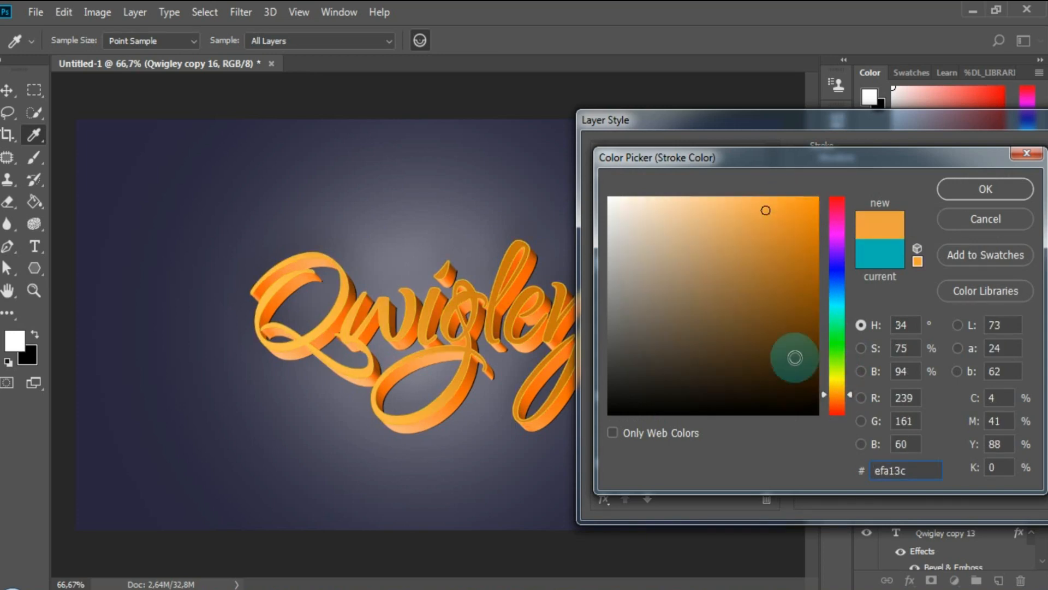
click(839, 384)
click(805, 309)
drag(800, 304, 781, 206)
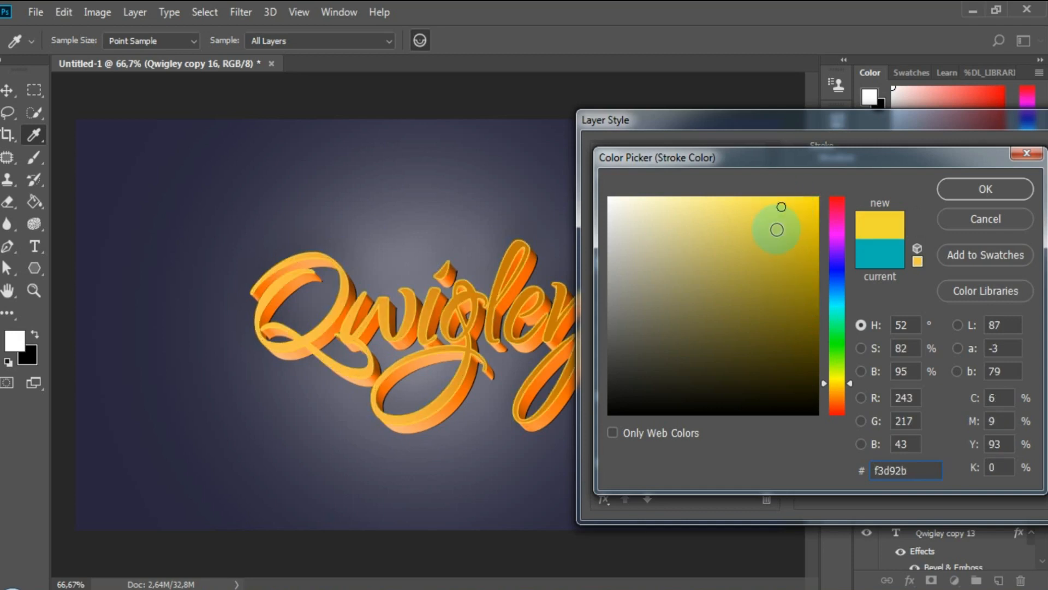
drag(846, 381, 852, 395)
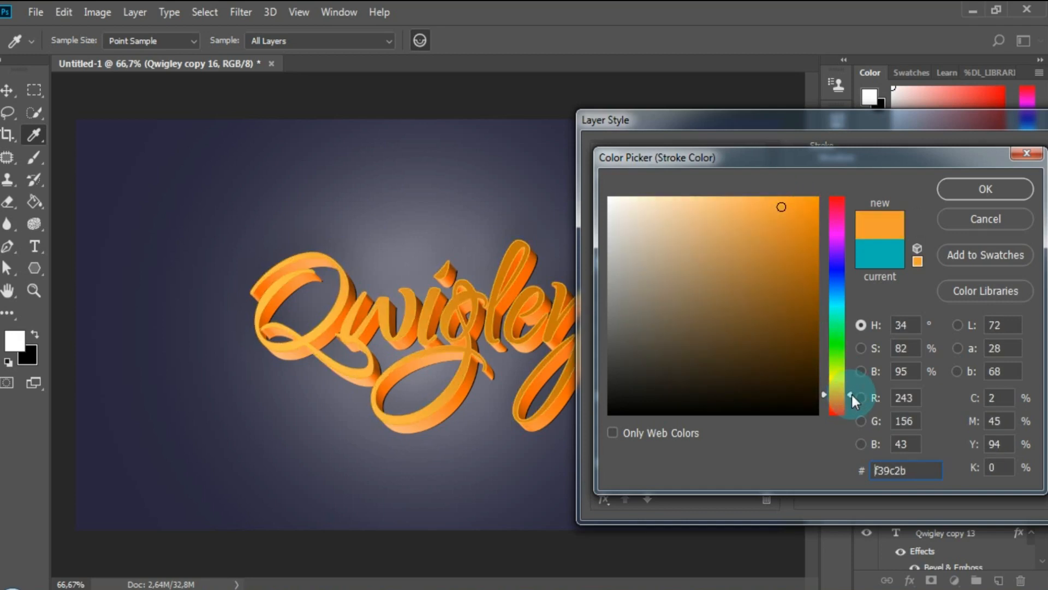
click(994, 192)
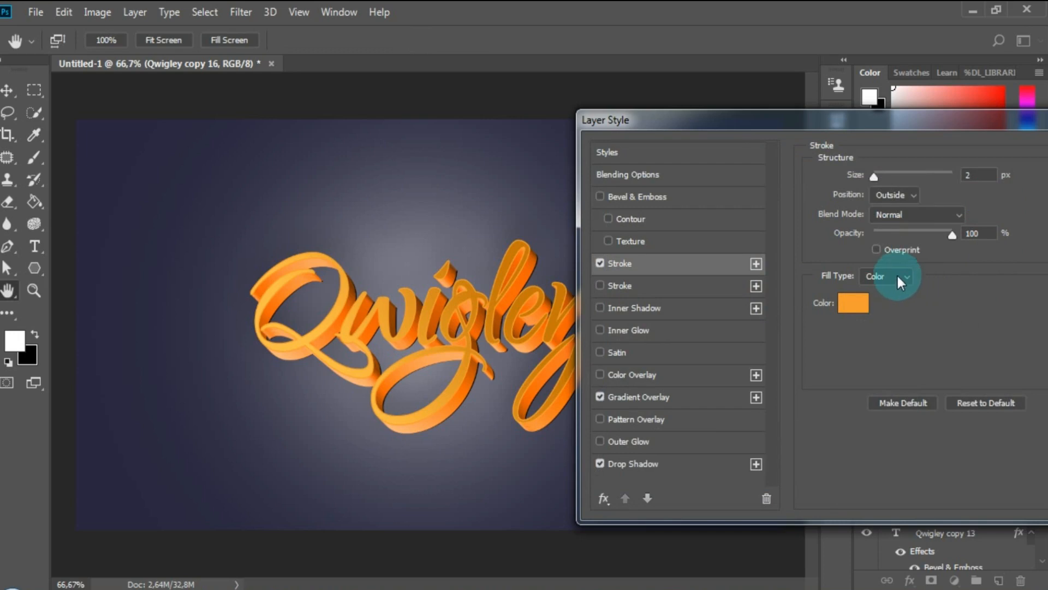
click(980, 175)
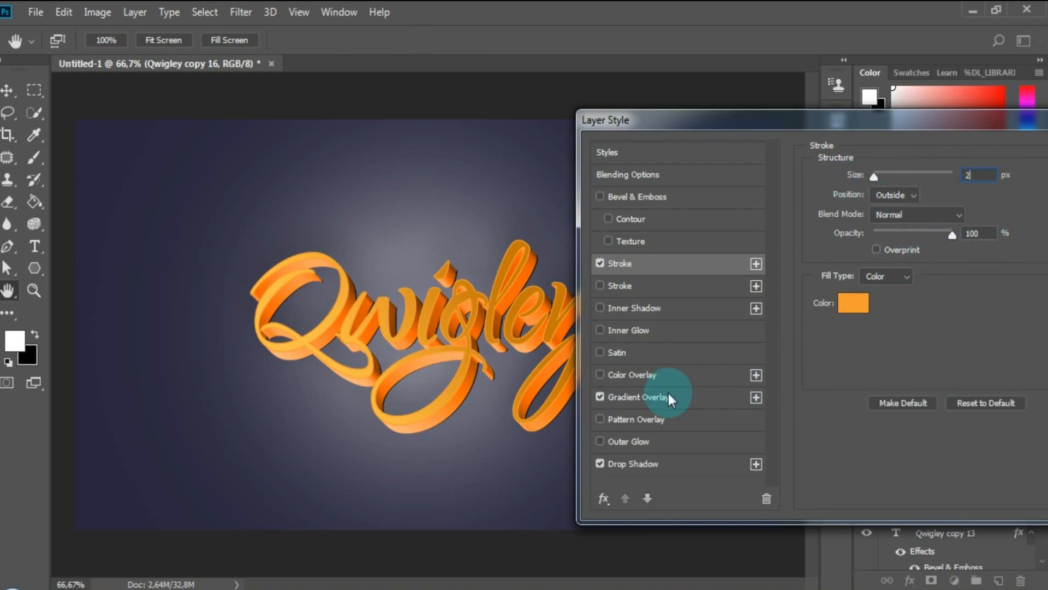
Add an Inner Shadow to Qwigley copy 16 with Overlay blending, 43% opacity, 48° angle, 20 px distance and 20 px size, and accept the layer style
click(633, 309)
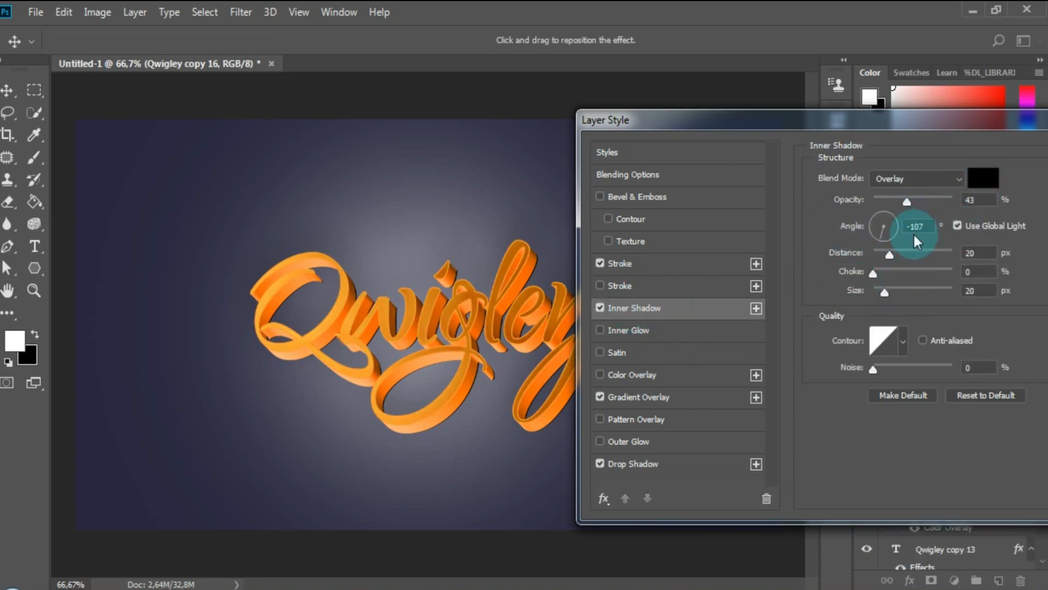
drag(886, 238, 874, 234)
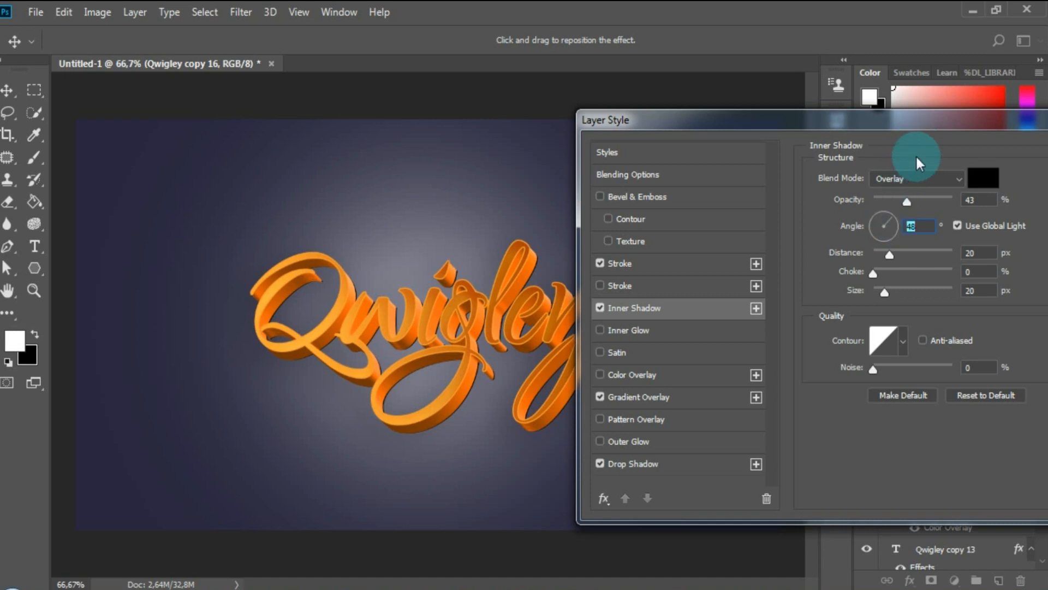
drag(926, 126, 817, 128)
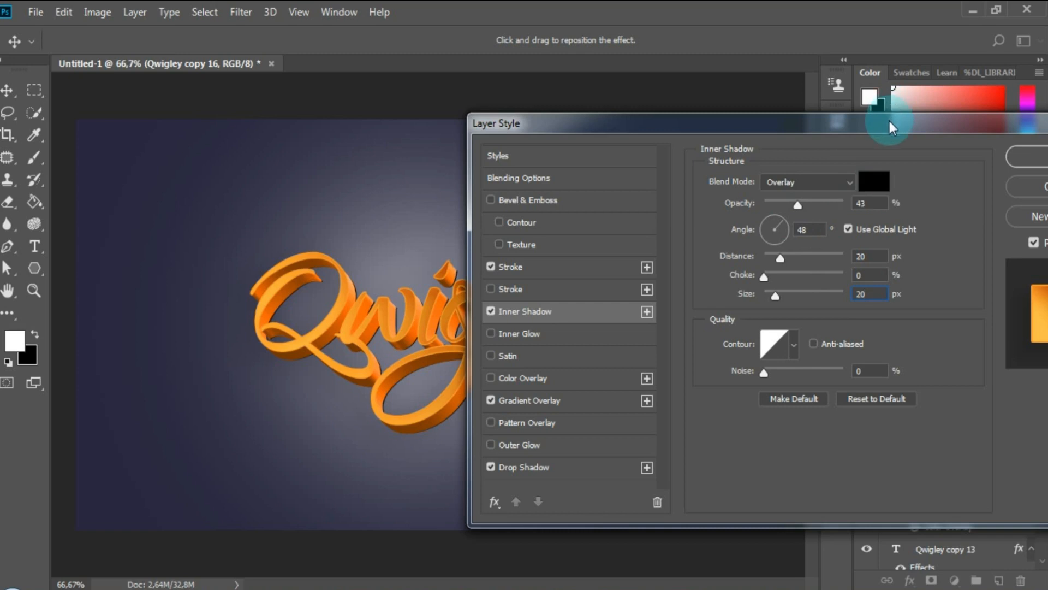
drag(938, 128, 849, 139)
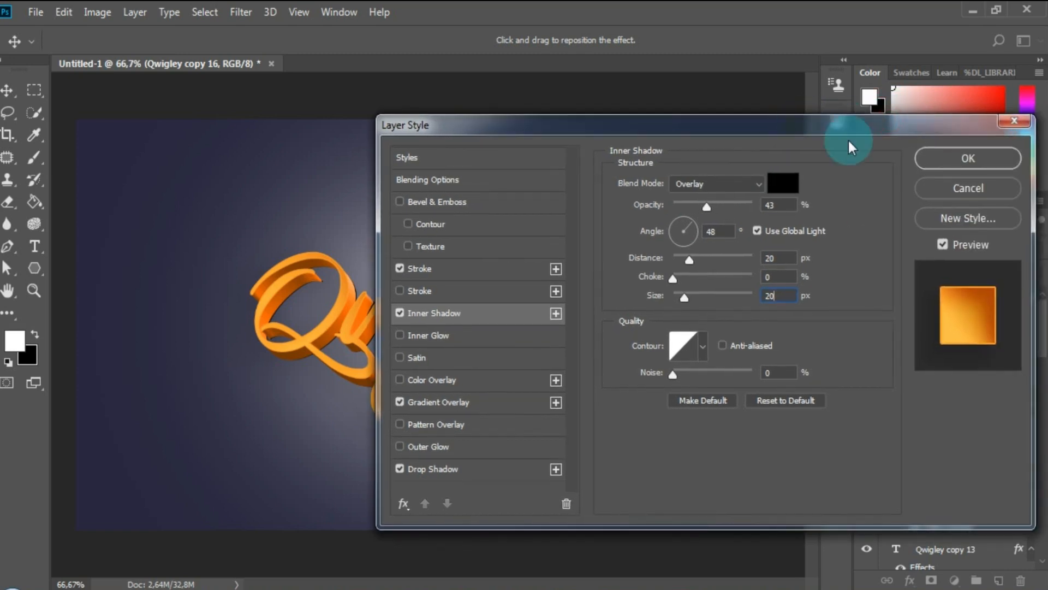
click(951, 162)
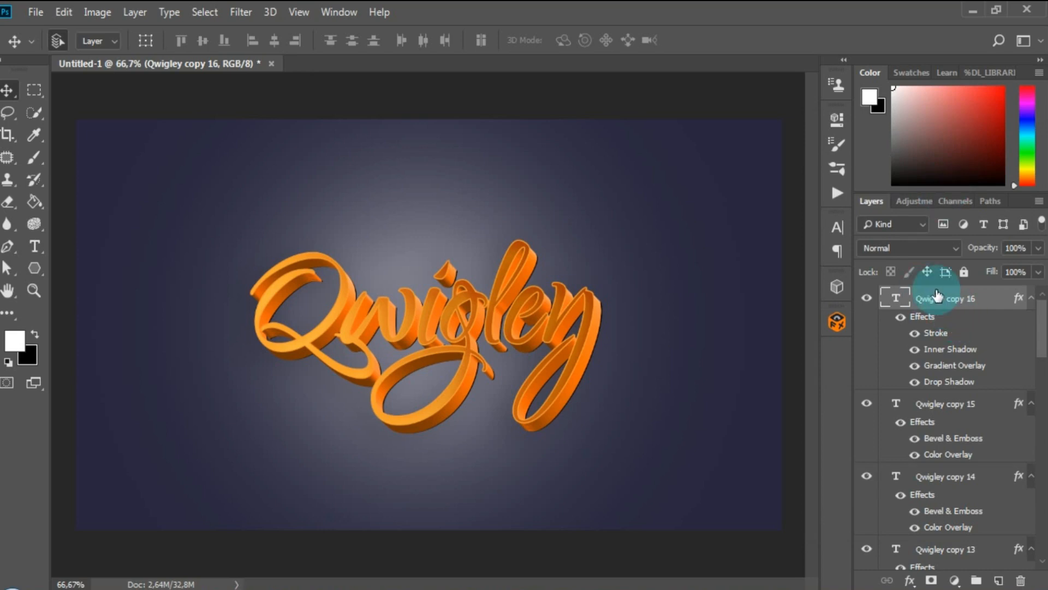
Group all the layers from Qwigley copy 16 down to Qwigley copy, and check the group by toggling its visibility
scroll(974, 403, down, 10)
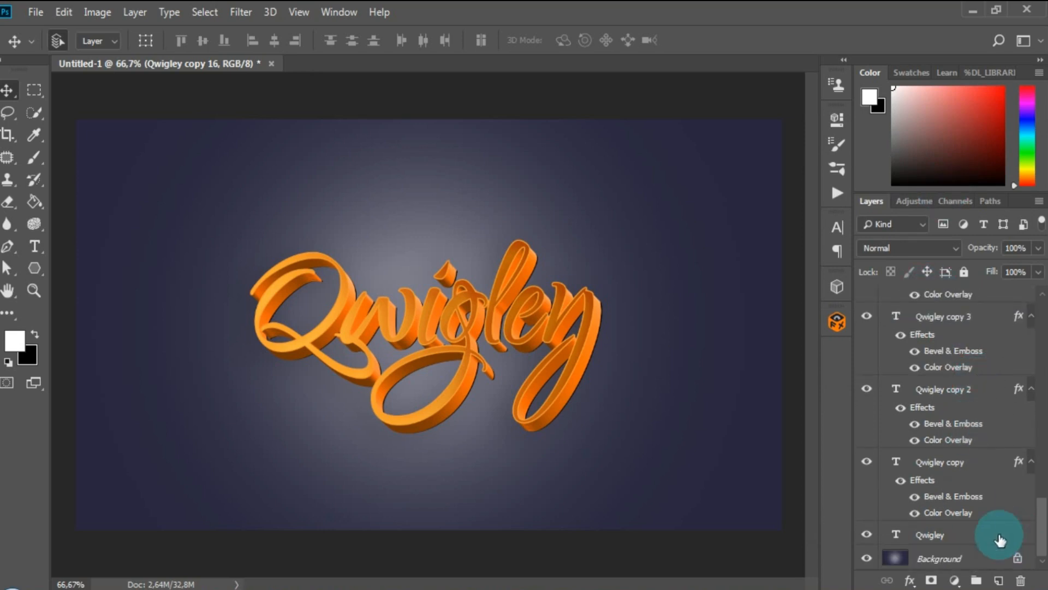
shift+click(982, 463)
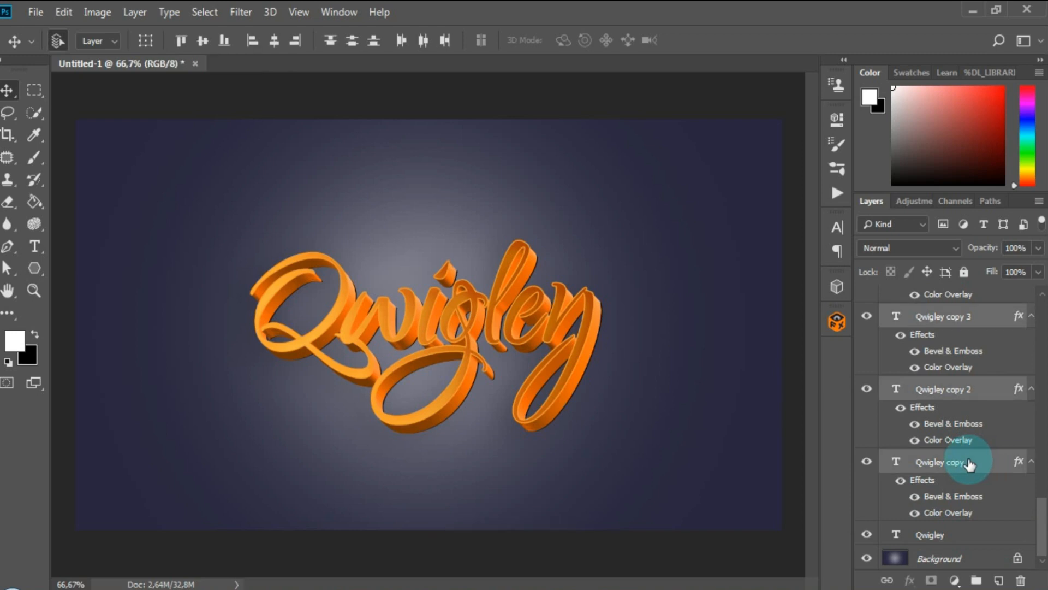
key(ctrl+g)
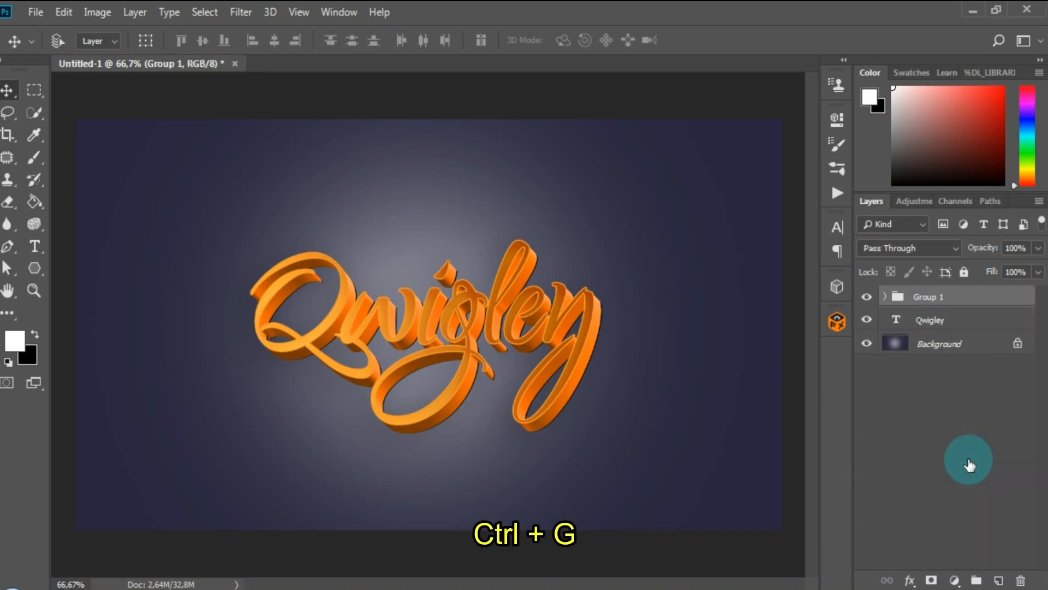
click(866, 297)
click(866, 296)
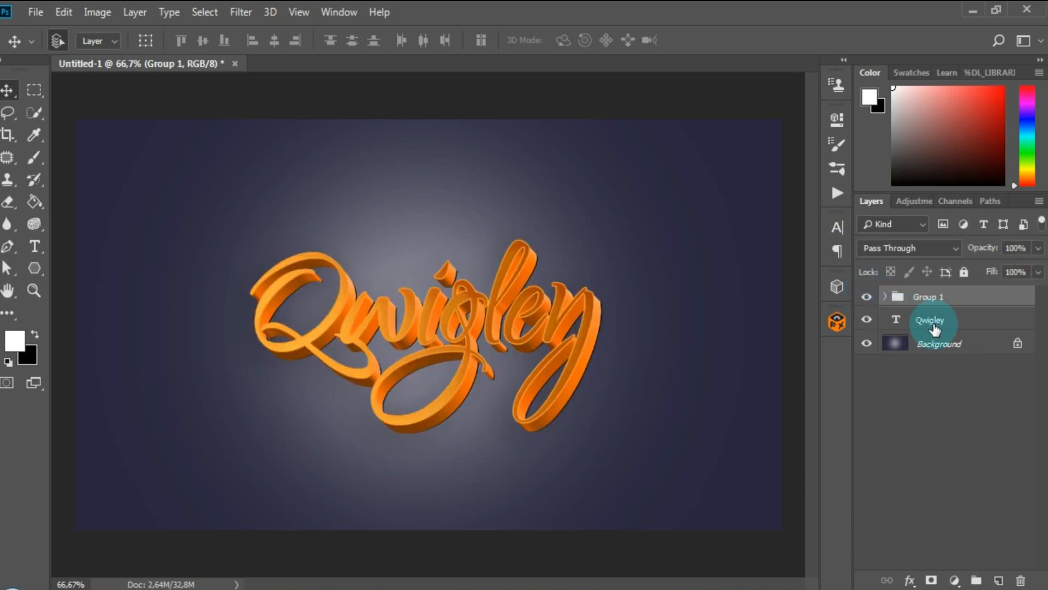
Duplicate the original Qwigley text layer repeatedly up to Qwigley copy 30, nudging successive copies alternately down and right to build a black shadow
click(933, 327)
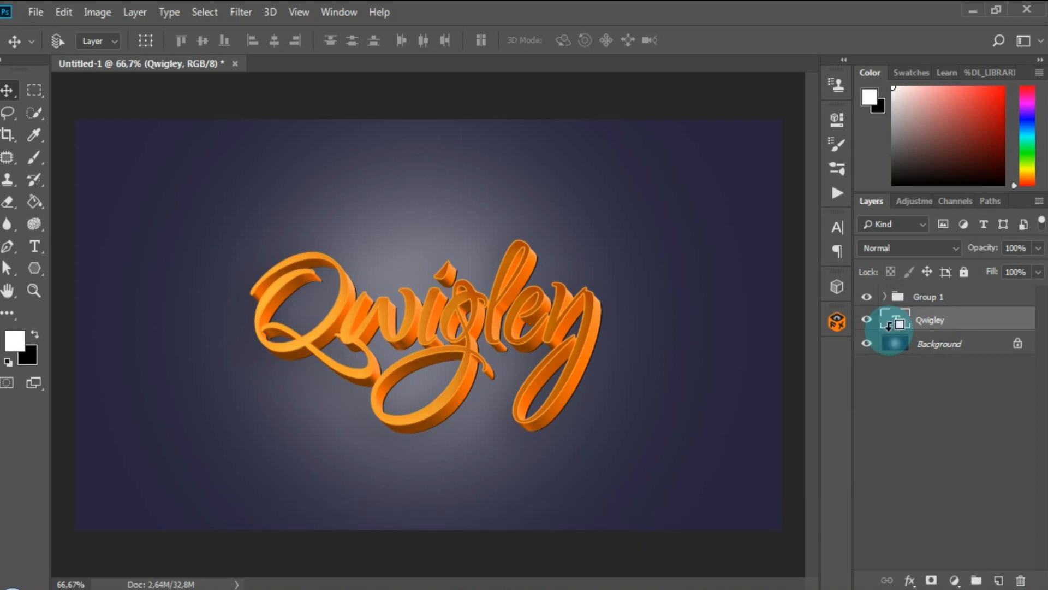
key(ctrl+alt+Down)
key(ctrl+alt+Right)
key(ctrl+alt+Down)
key(ctrl+alt+Right)
key(ctrl+alt+Down)
key(ctrl+alt+Right)
key(ctrl+alt+Down)
key(ctrl+alt+Right)
key(ctrl+alt+Down)
key(ctrl+alt+Right)
key(ctrl+alt+Down)
key(ctrl+alt+Right)
key(ctrl+alt+Down)
key(ctrl+alt+Right)
key(ctrl+alt+Down)
key(ctrl+alt+Right)
key(ctrl+alt+Down)
key(ctrl+alt+Right)
key(ctrl+alt+Down)
key(ctrl+alt+Right)
key(ctrl+alt+Down)
key(ctrl+alt+Right)
key(ctrl+alt+Down)
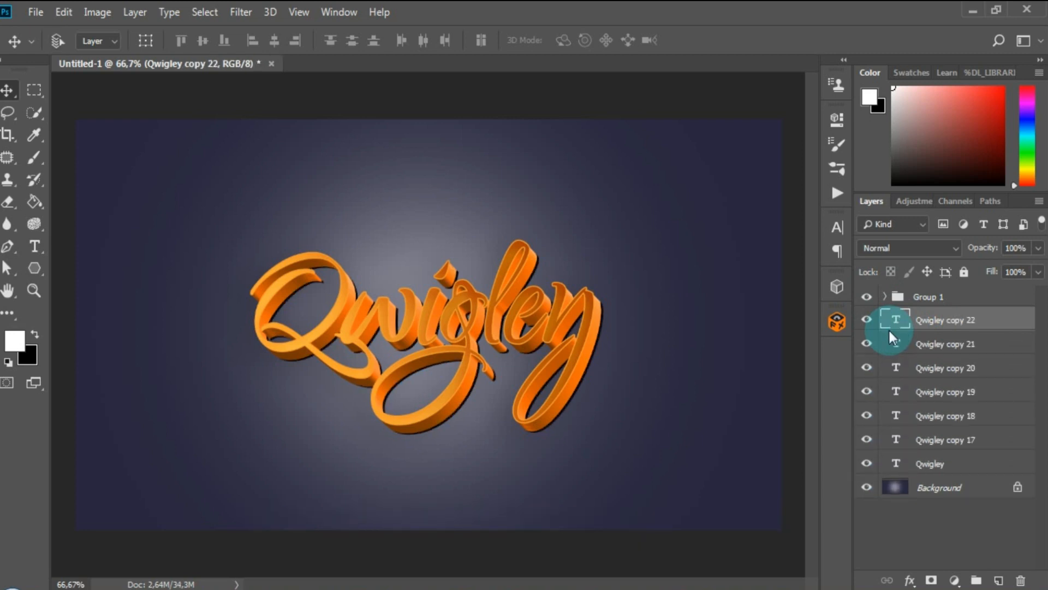
key(ctrl+alt+Right)
key(ctrl+alt+Down)
key(ctrl+alt+Right)
key(ctrl+alt+Down)
key(ctrl+alt+Right)
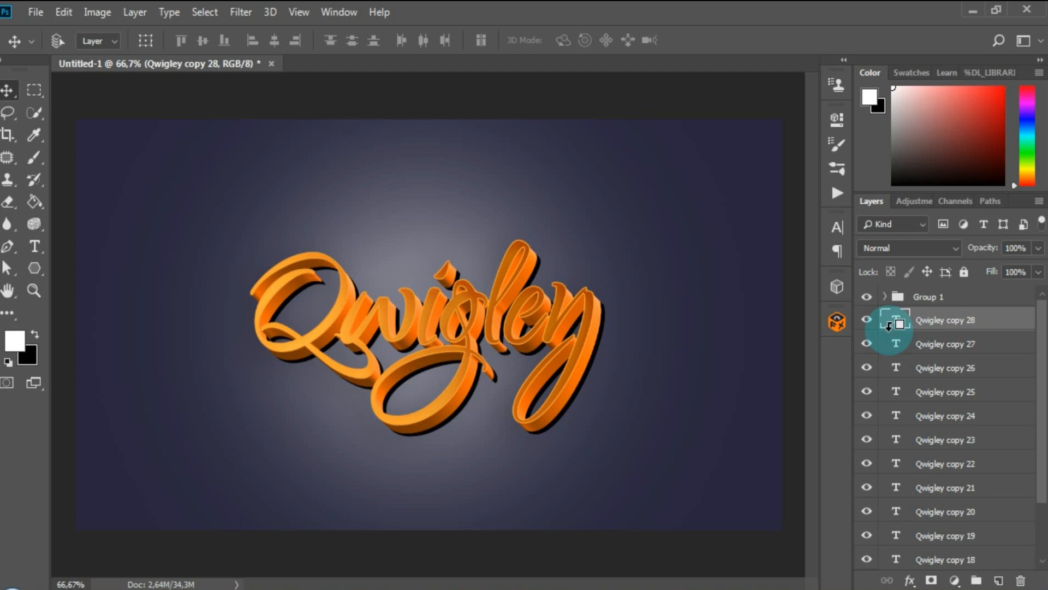
key(ctrl+alt+Down)
key(ctrl+alt+Right)
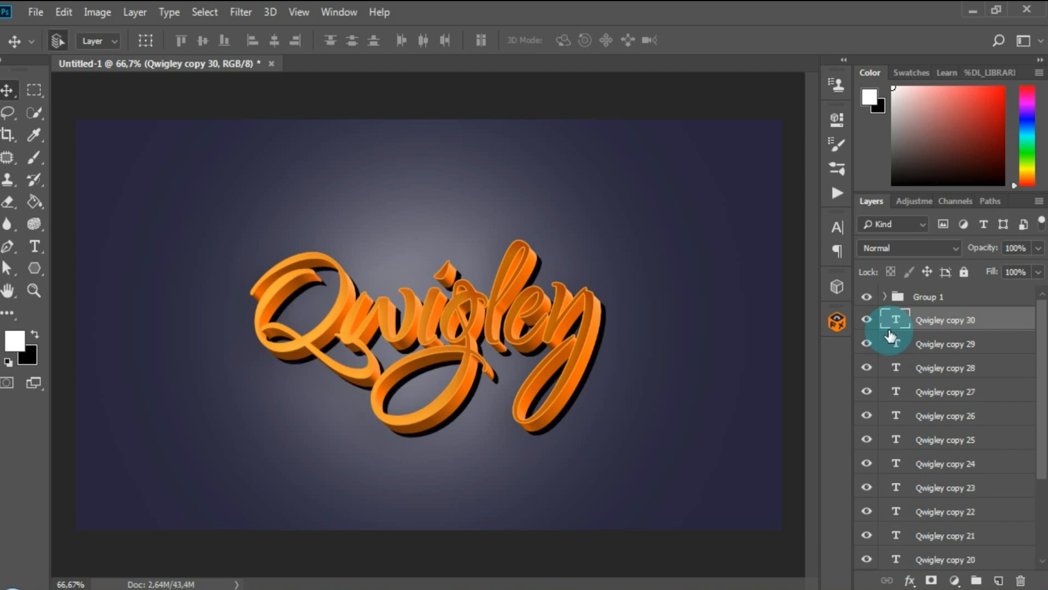
Merge the layers from Qwigley copy 30 down to Qwigley into a single shadow layer
scroll(957, 335, down, 3)
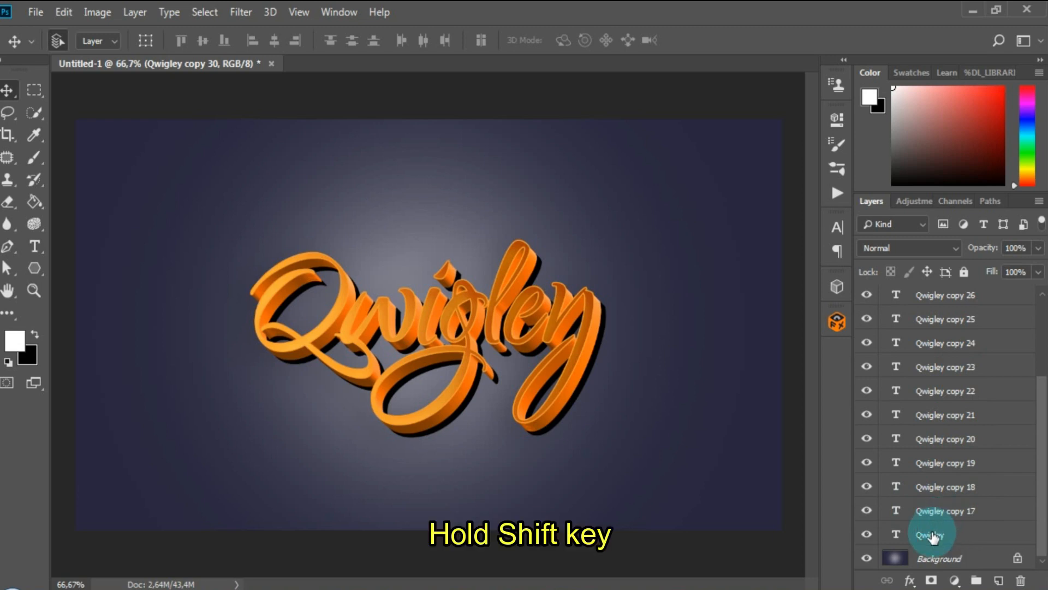
shift+click(933, 536)
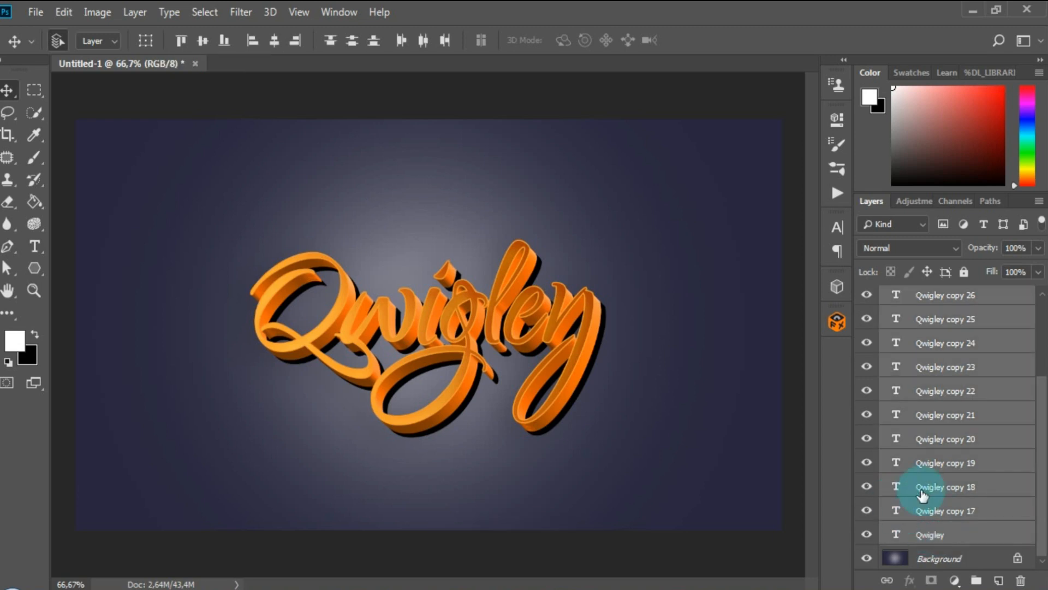
key(ctrl+e)
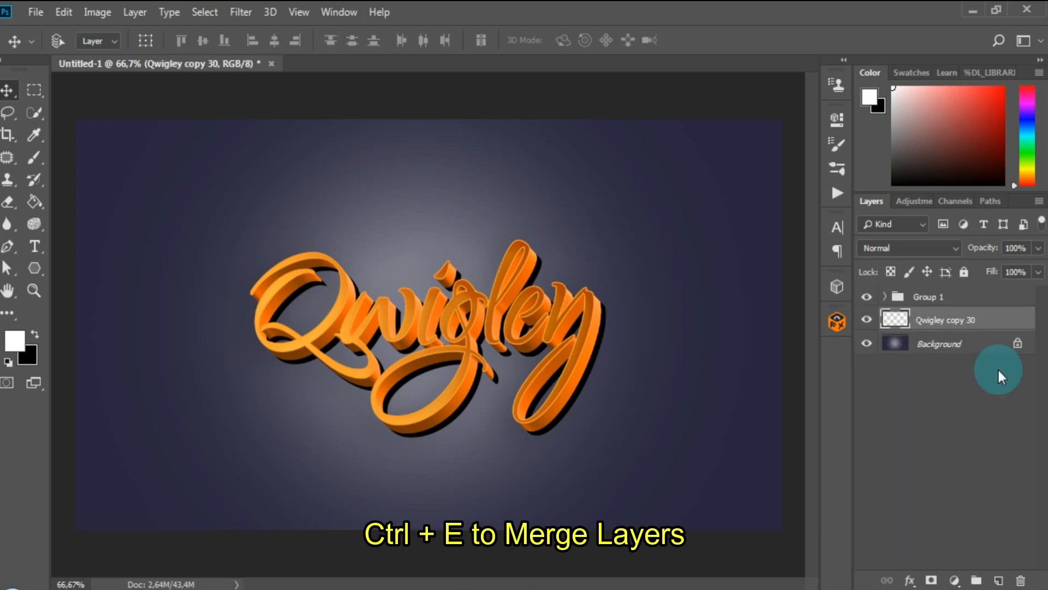
Apply a Motion Blur to the merged shadow layer with a -45° angle and a distance of 35 pixels
click(238, 14)
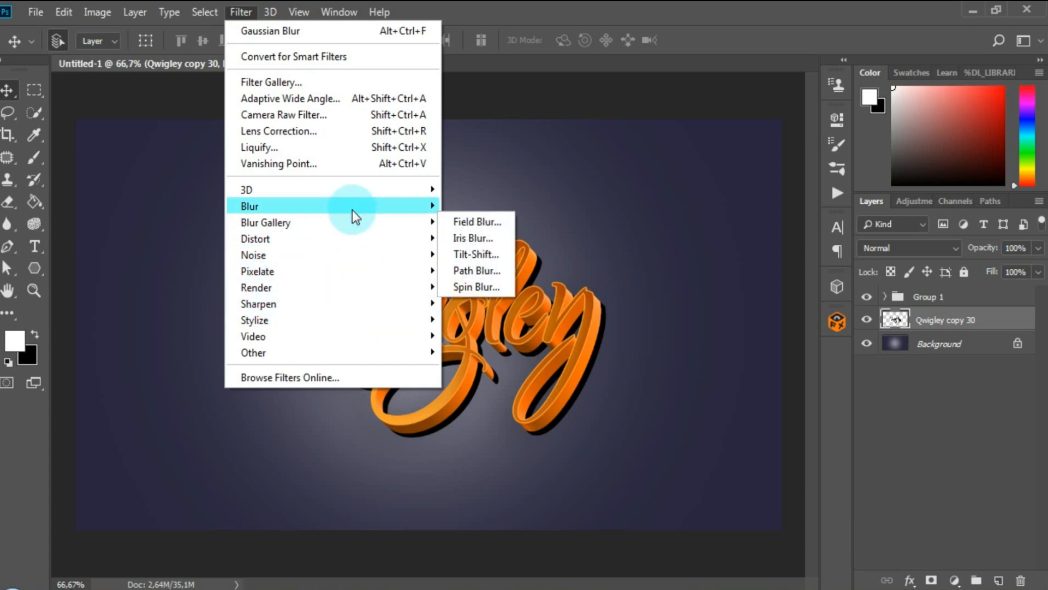
mouse_move(353, 212)
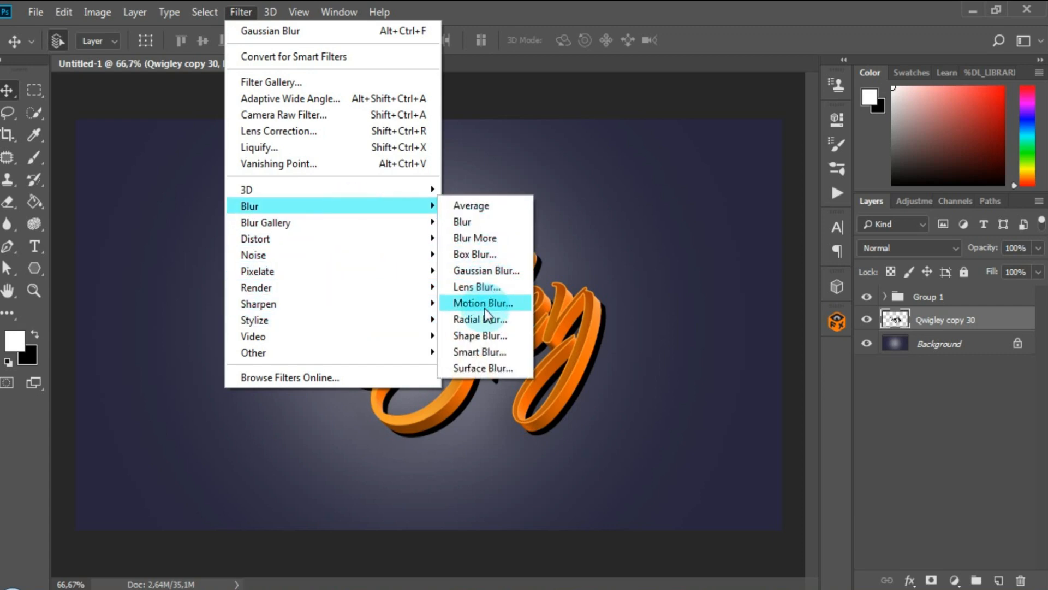
click(483, 303)
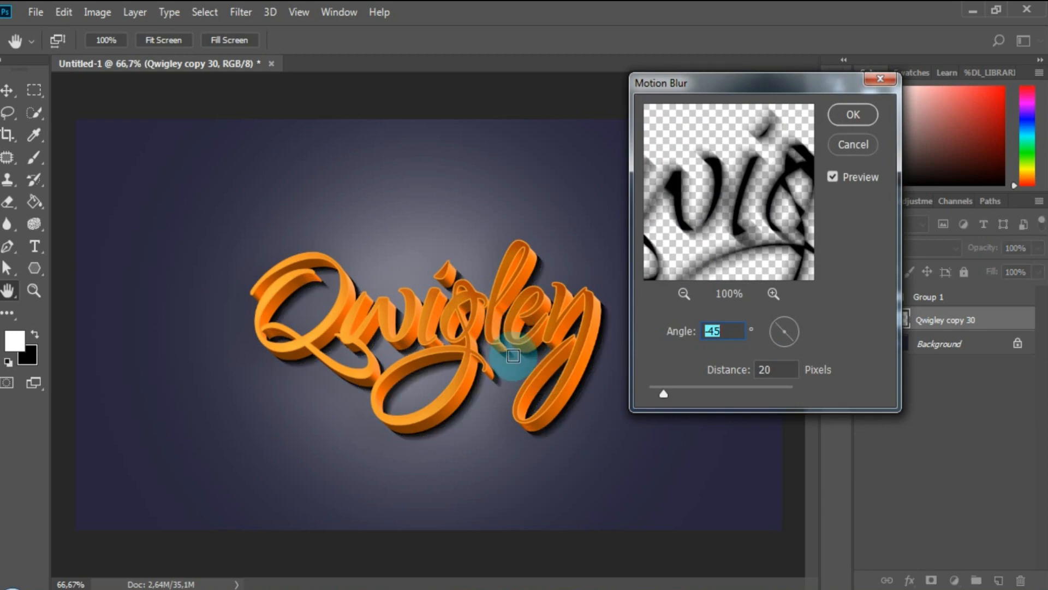
click(730, 338)
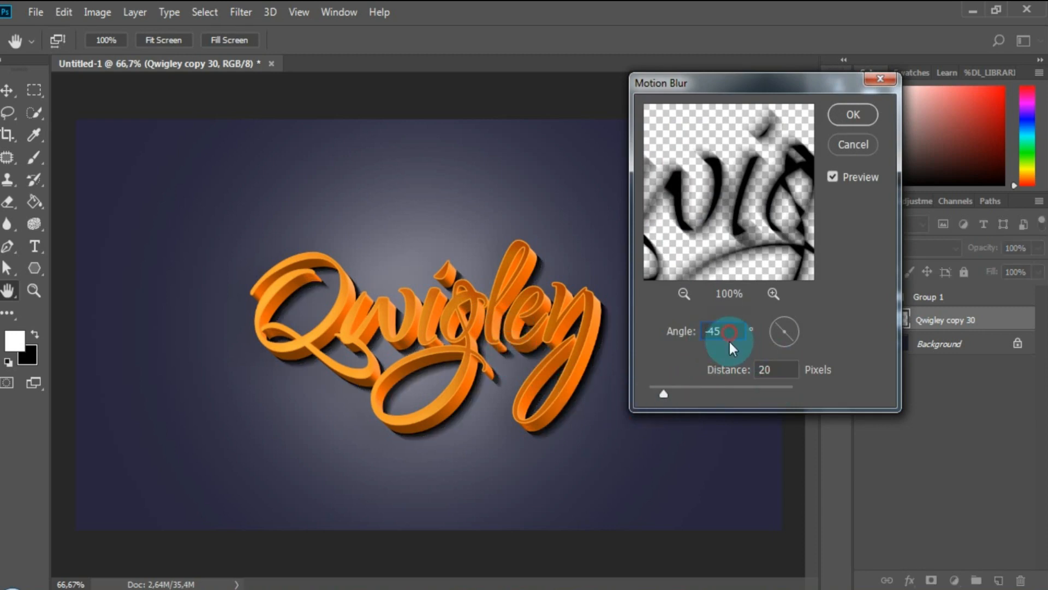
click(674, 393)
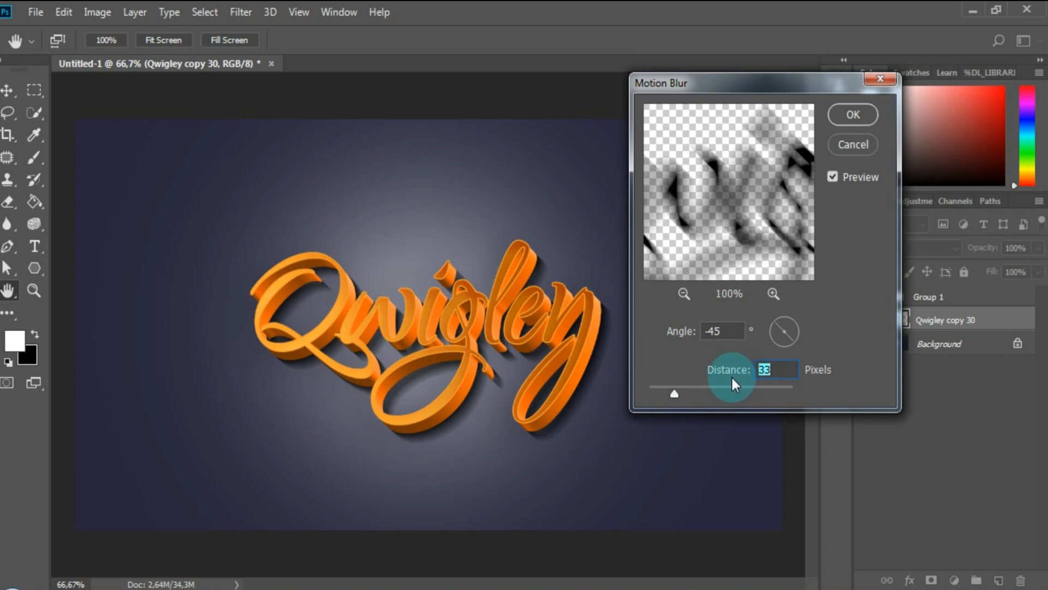
key(Up)
key(Up)
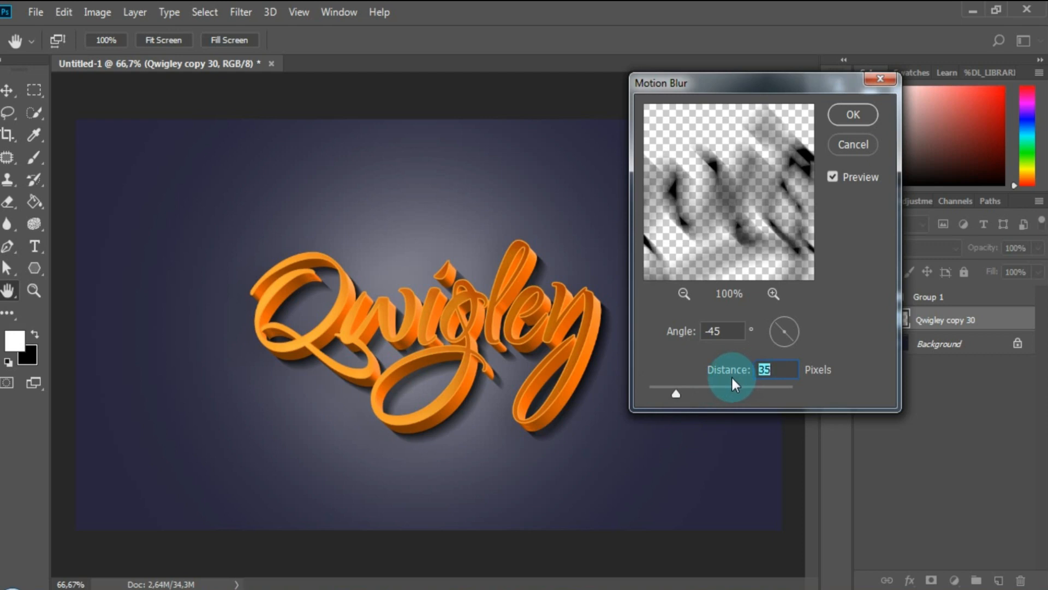
click(784, 369)
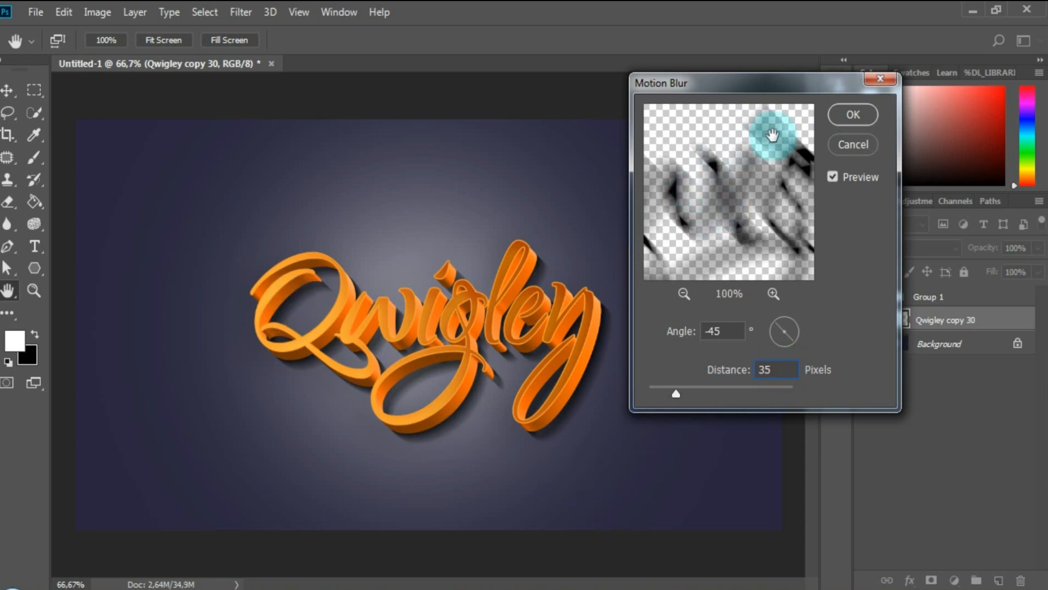
click(855, 116)
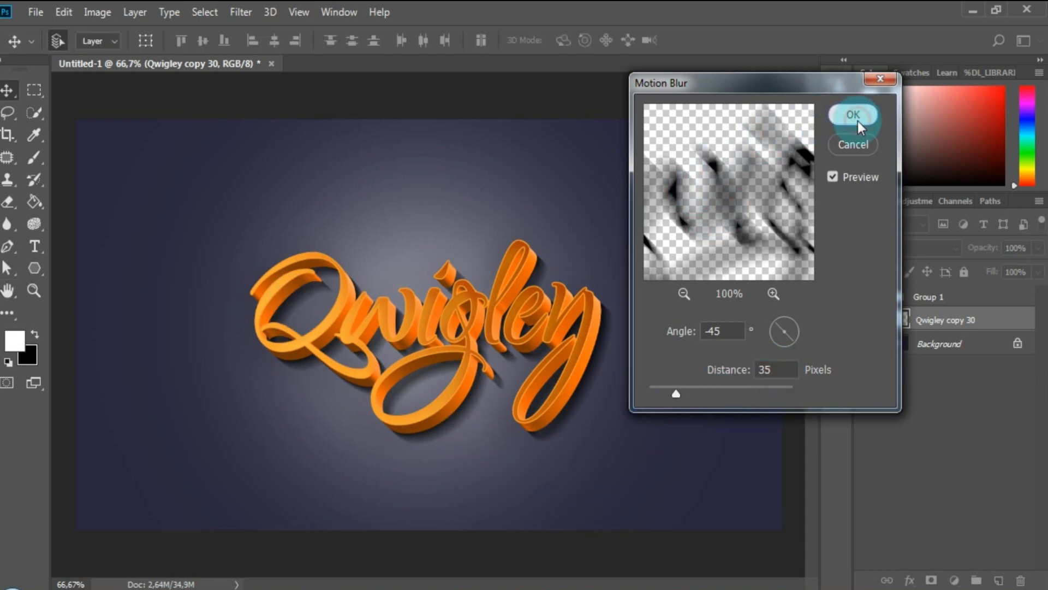
Add a smooth Inner Bevel to Qwigley copy 16 inside the group, with 200% depth, 5 px size and 4 px soften
click(932, 299)
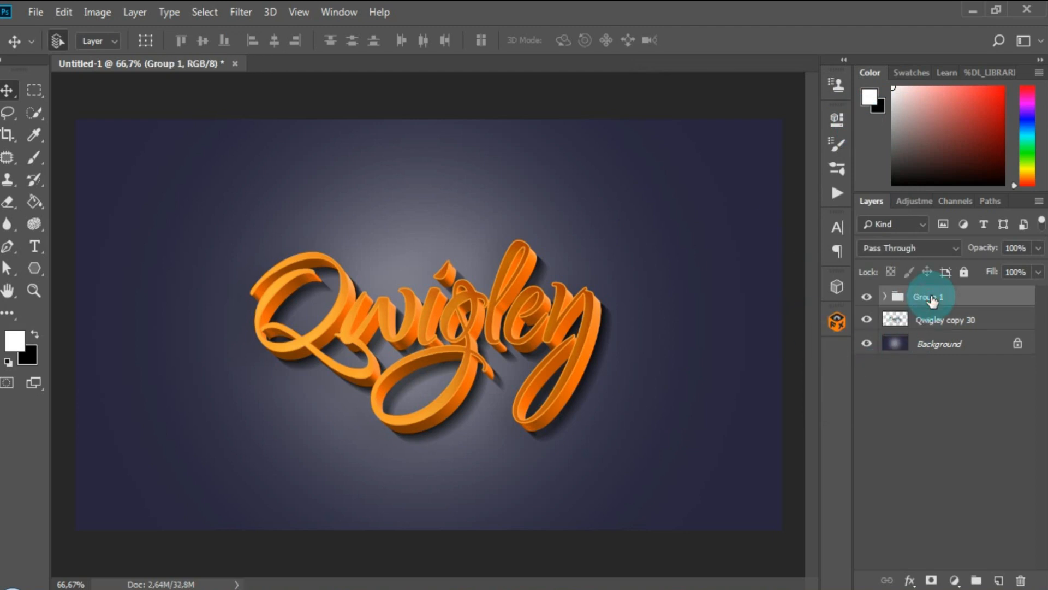
click(884, 296)
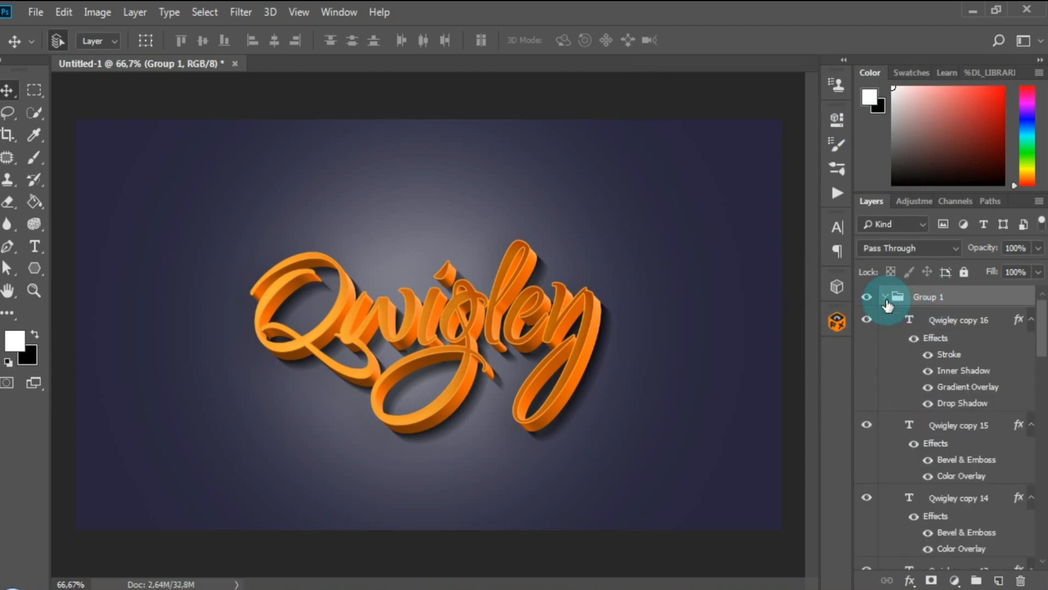
click(956, 322)
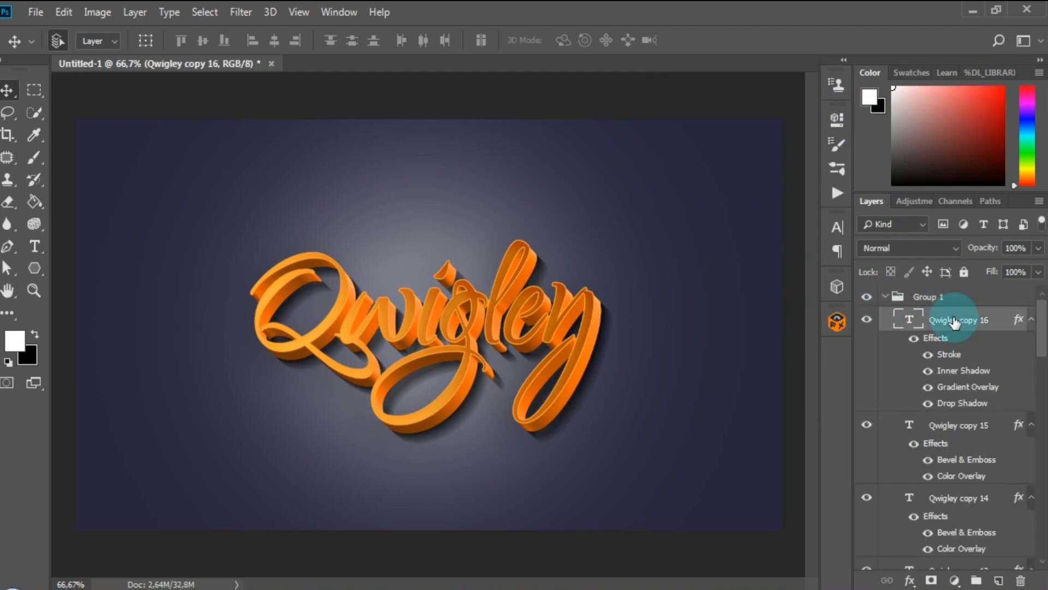
click(910, 580)
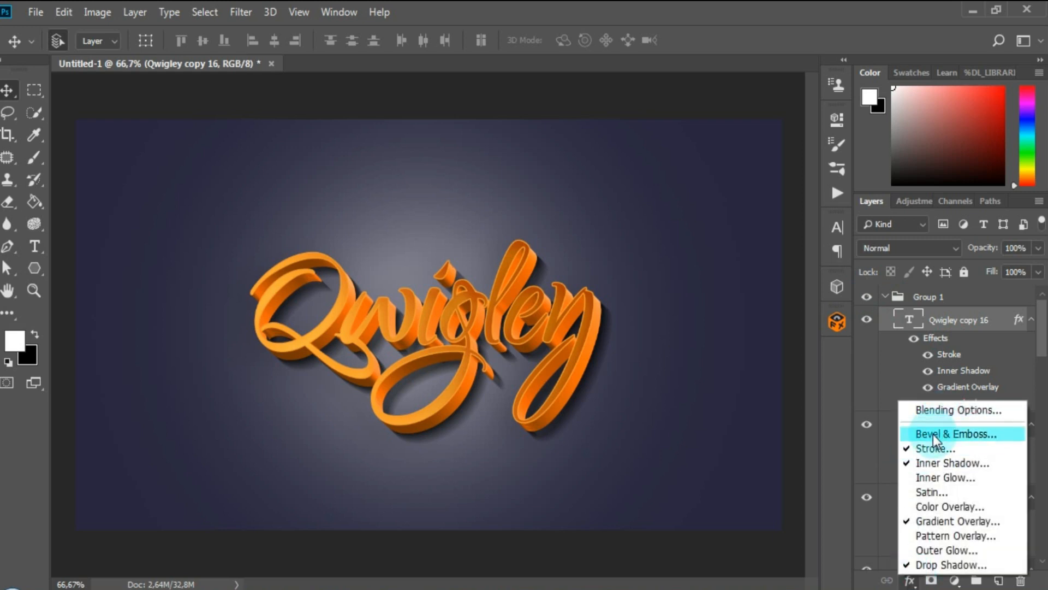
click(953, 434)
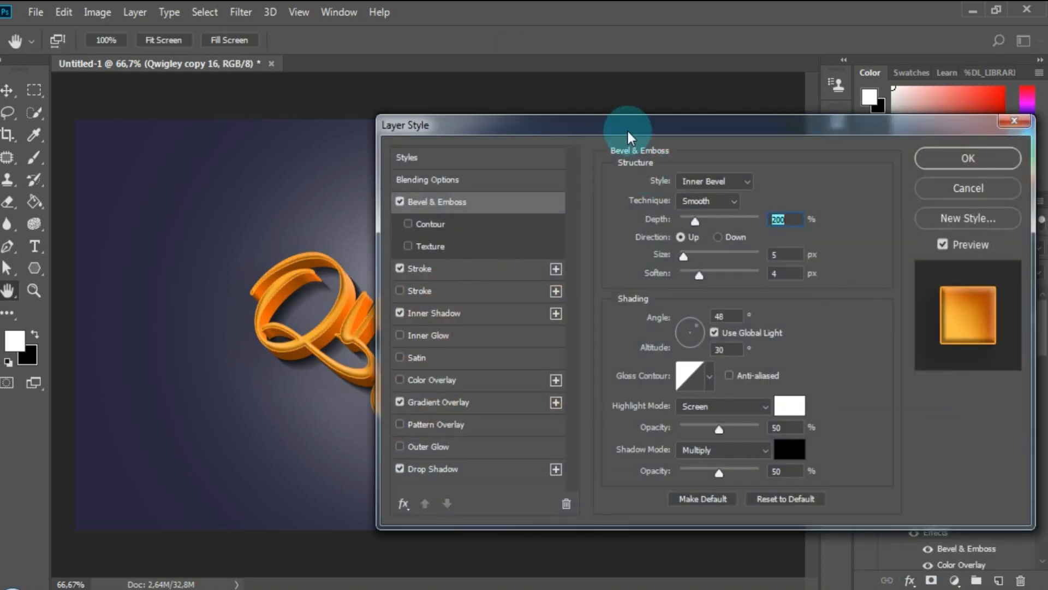
drag(627, 129, 771, 133)
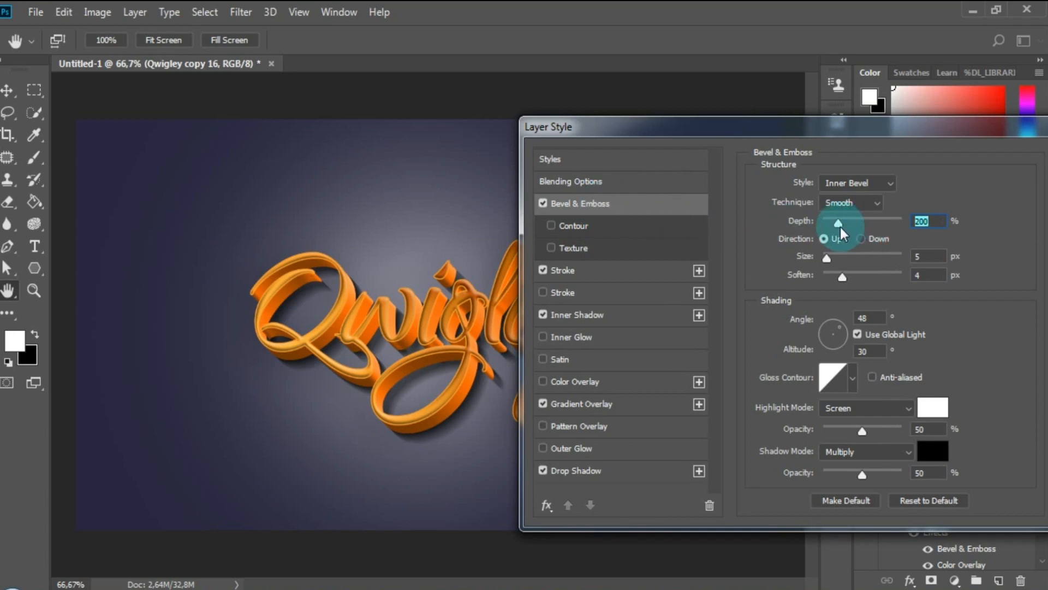
click(923, 258)
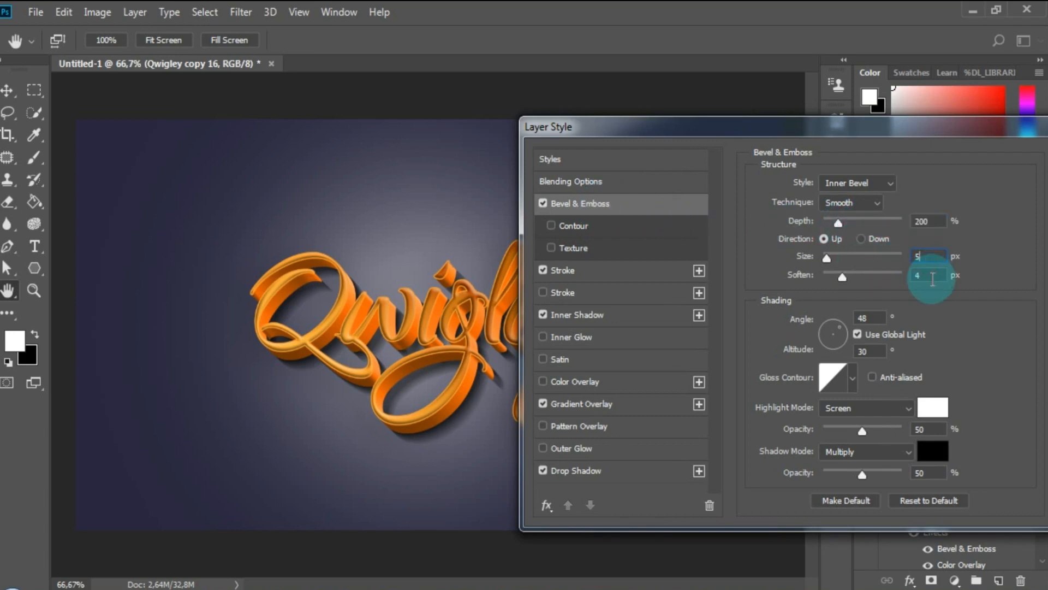
click(932, 278)
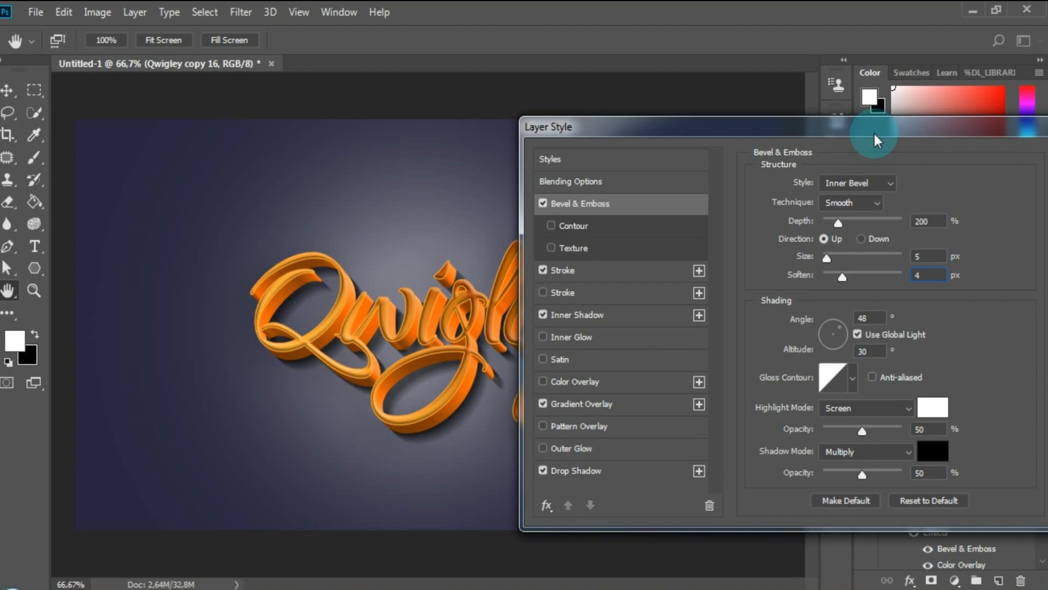
drag(883, 131, 751, 132)
click(976, 161)
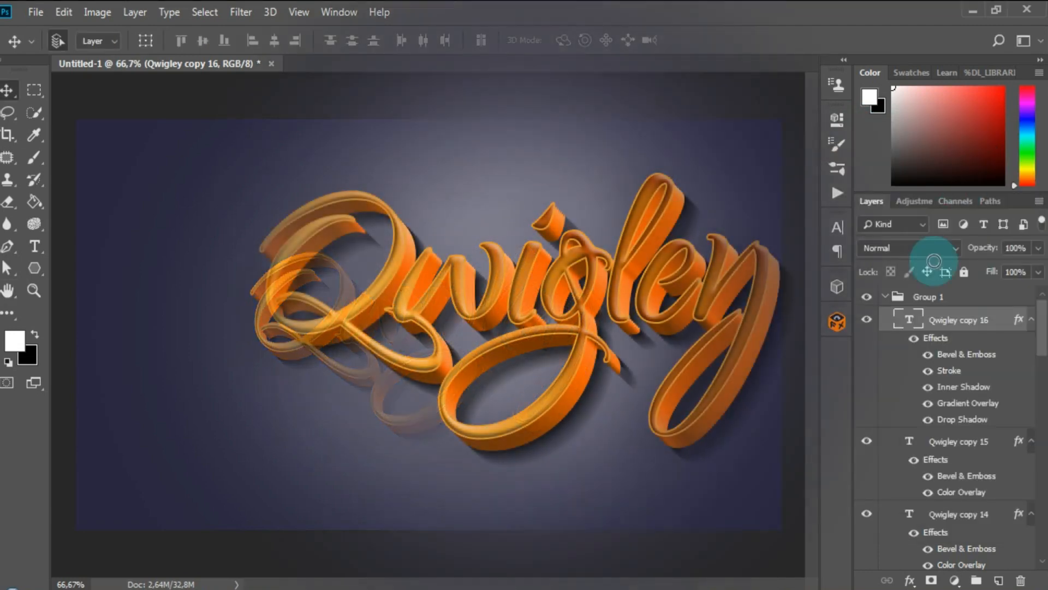